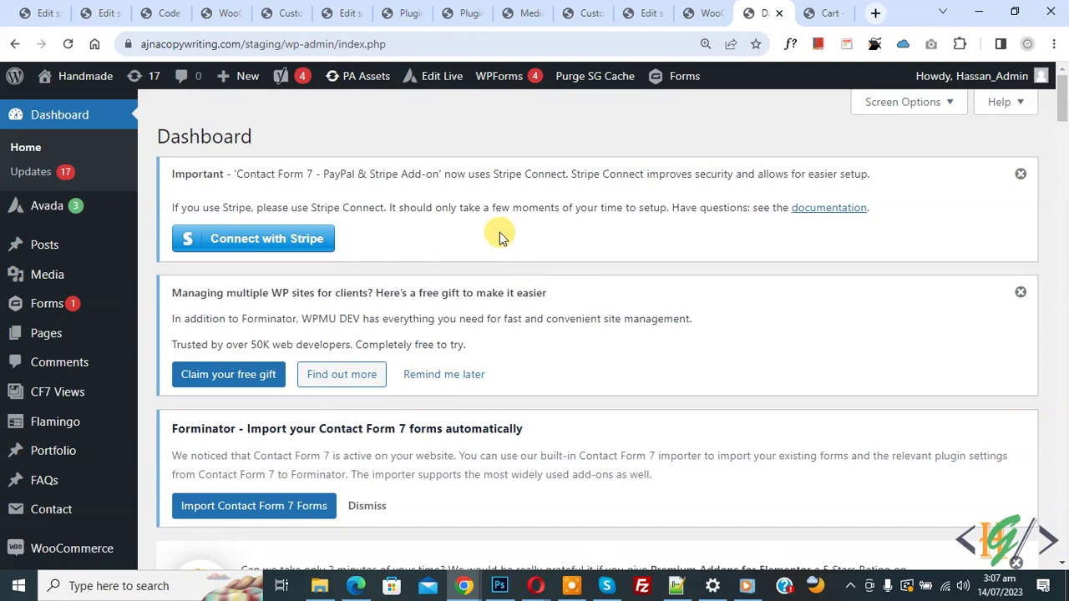
Go to WooCommerce > Settings from the admin sidebar, landing on the General tab.
scroll(501, 228, "down", 3)
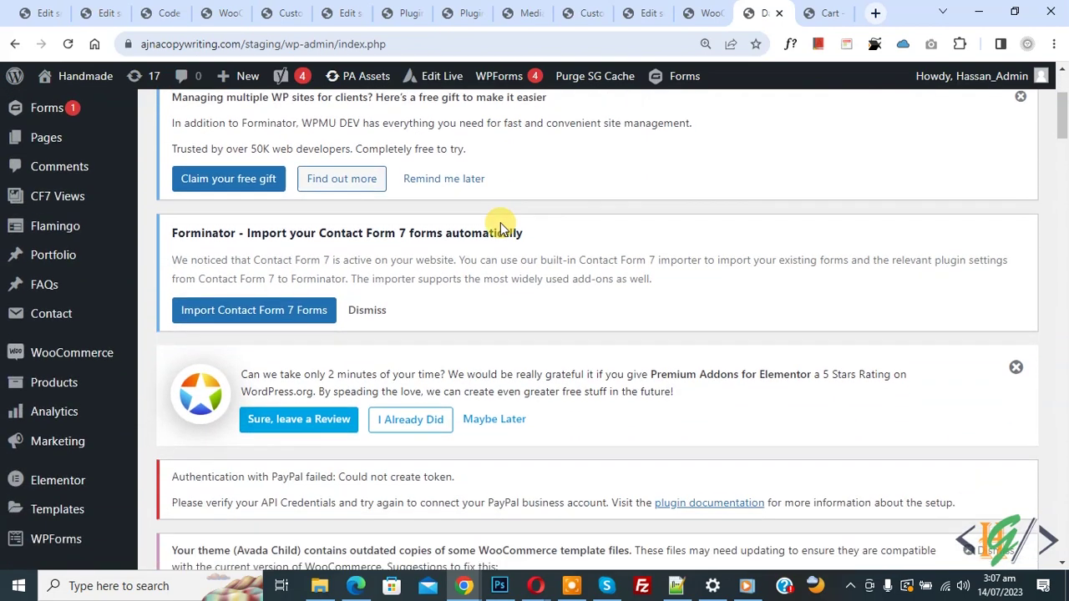
mouse_move(33, 320)
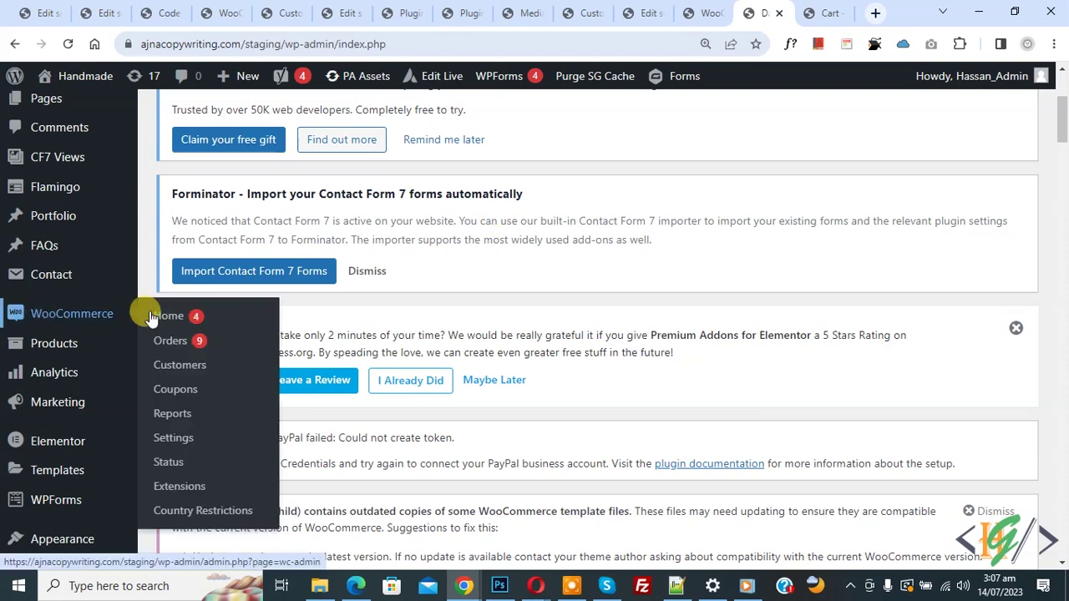
left_click(176, 444)
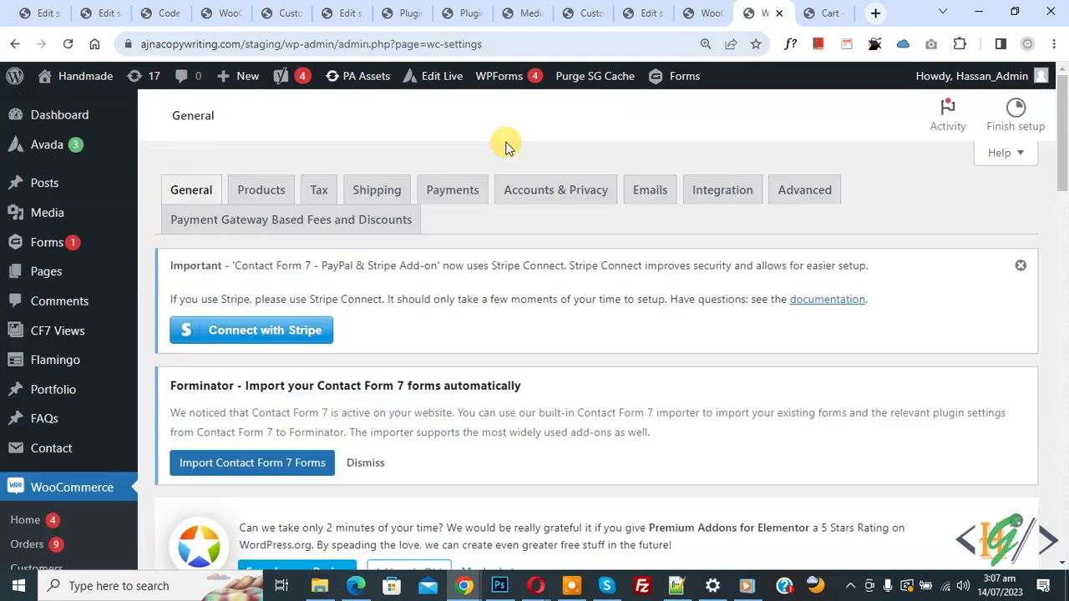
Switch to the Shipping settings and start adding a new shipping zone.
left_click(370, 197)
scroll(544, 198, "down", 9)
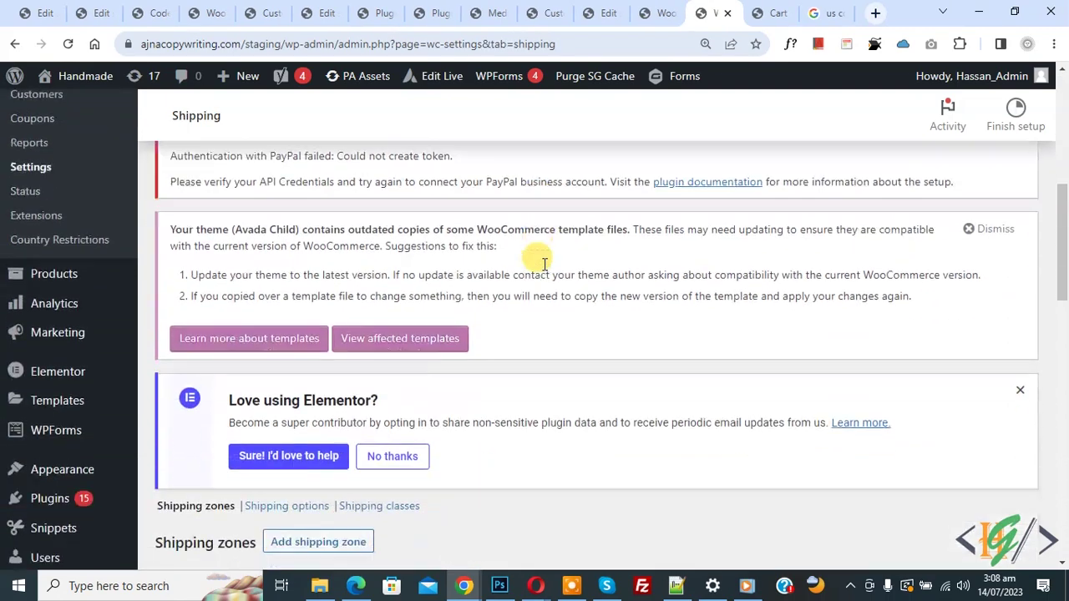
scroll(410, 245, "down", 2)
scroll(248, 214, "up", 1)
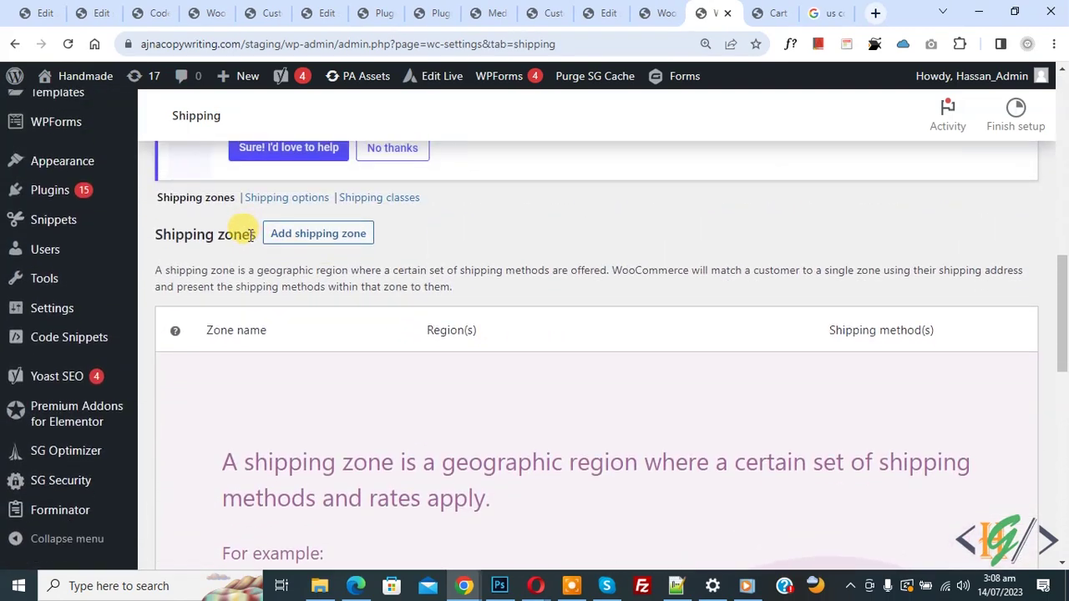
left_click(297, 240)
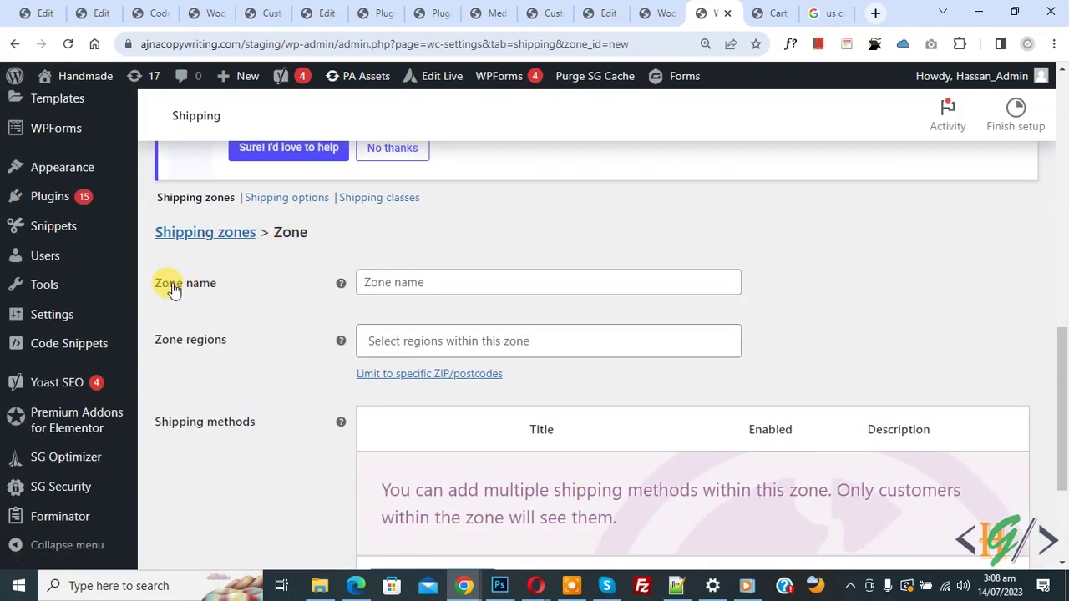
Name the new zone 'sell product to specific county'.
left_click(400, 283)
type("sell product to specific county")
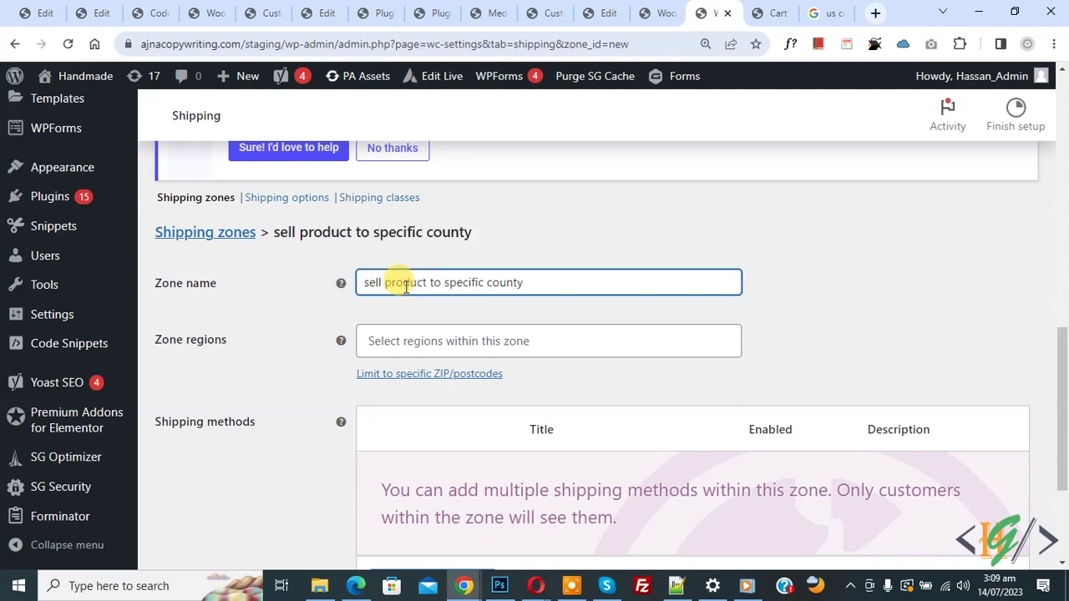
left_click_drag(371, 284, 521, 288)
left_click(520, 288)
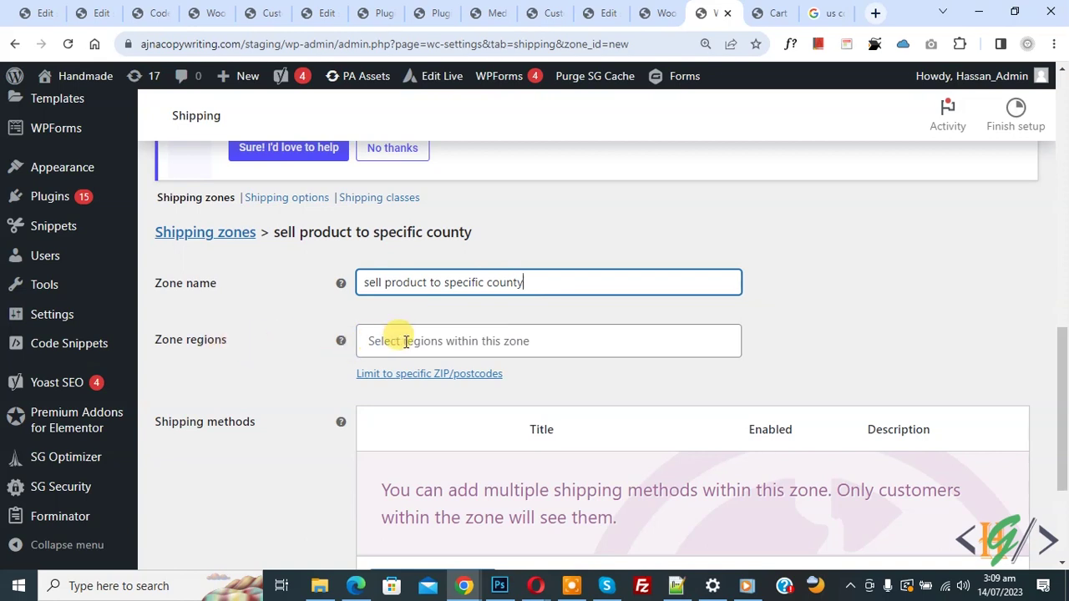
Set the zone region to United States (US) and reveal the ZIP/postcode limit box.
left_click(430, 341)
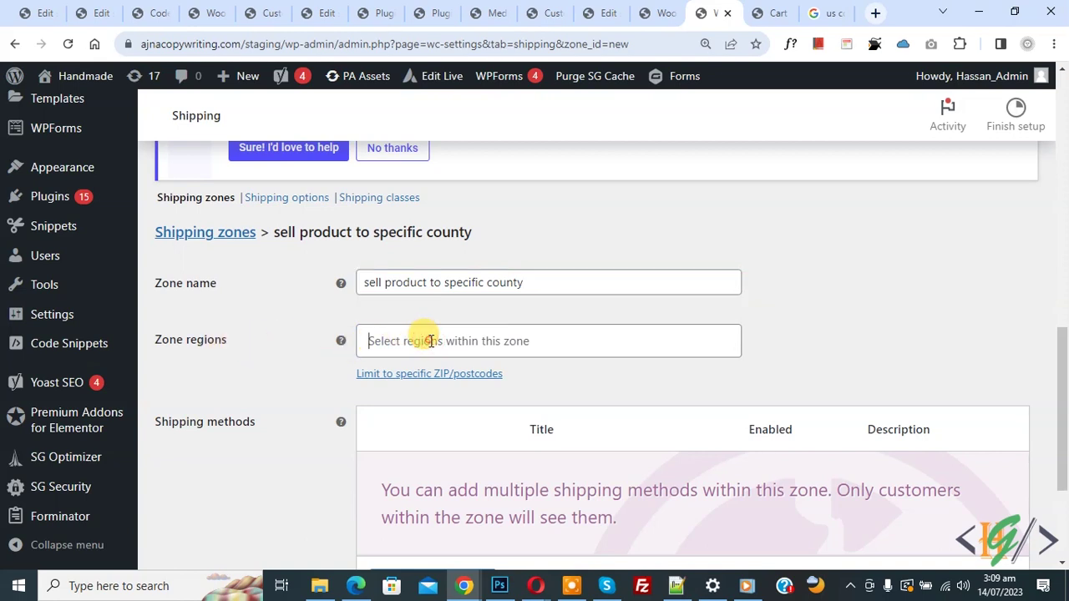
type("united")
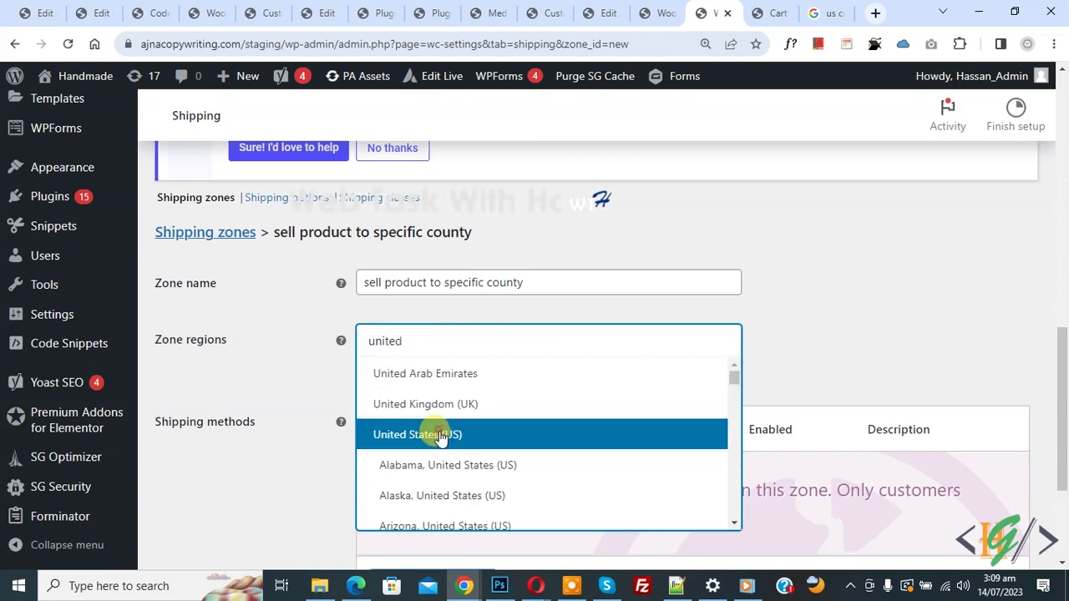
left_click(441, 435)
left_click(525, 344)
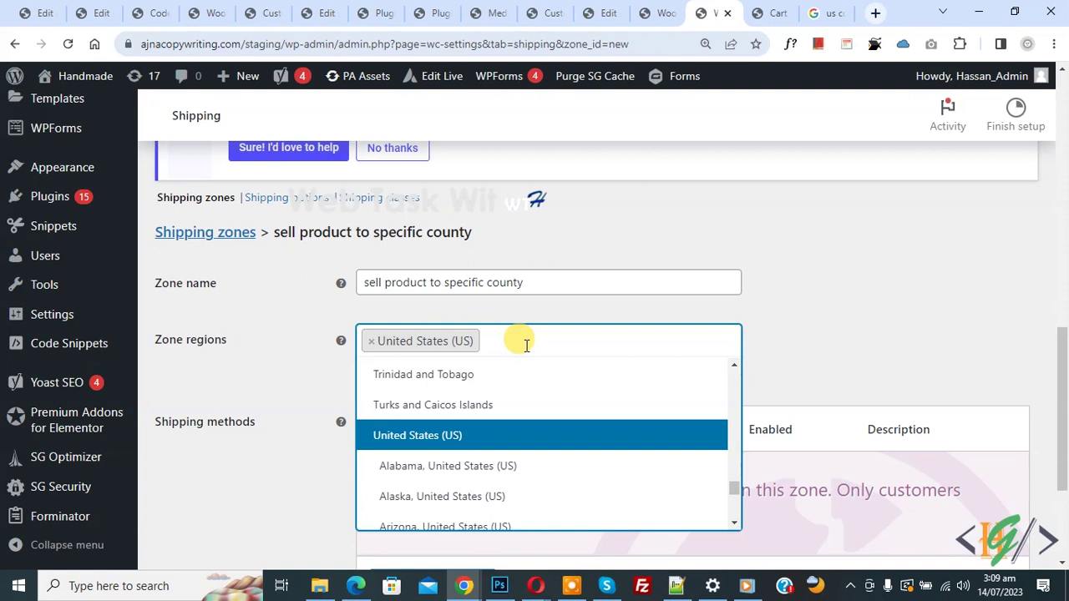
left_click(319, 374)
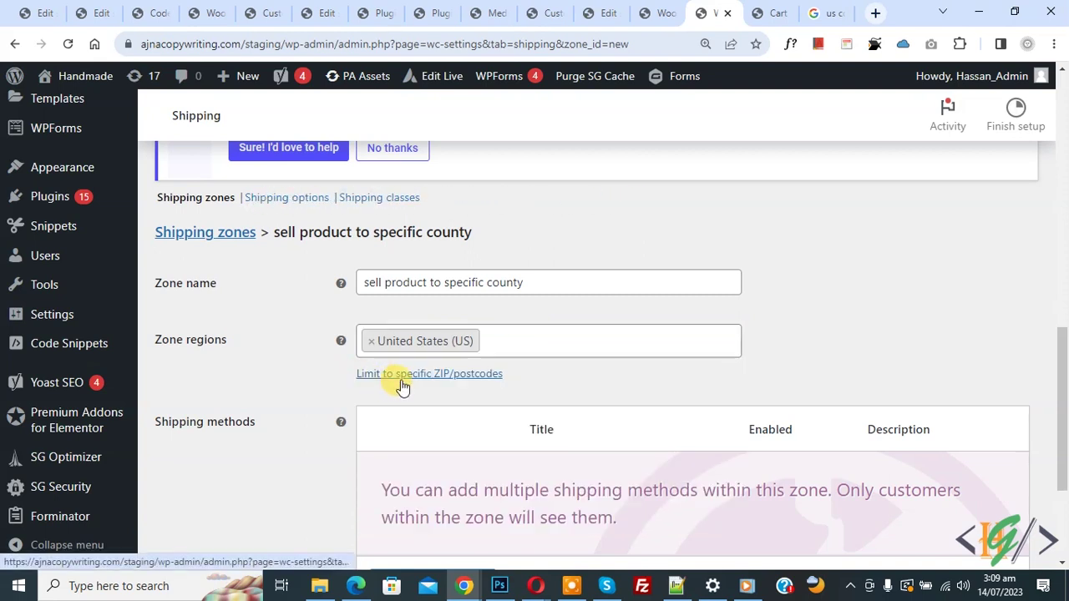
left_click(428, 383)
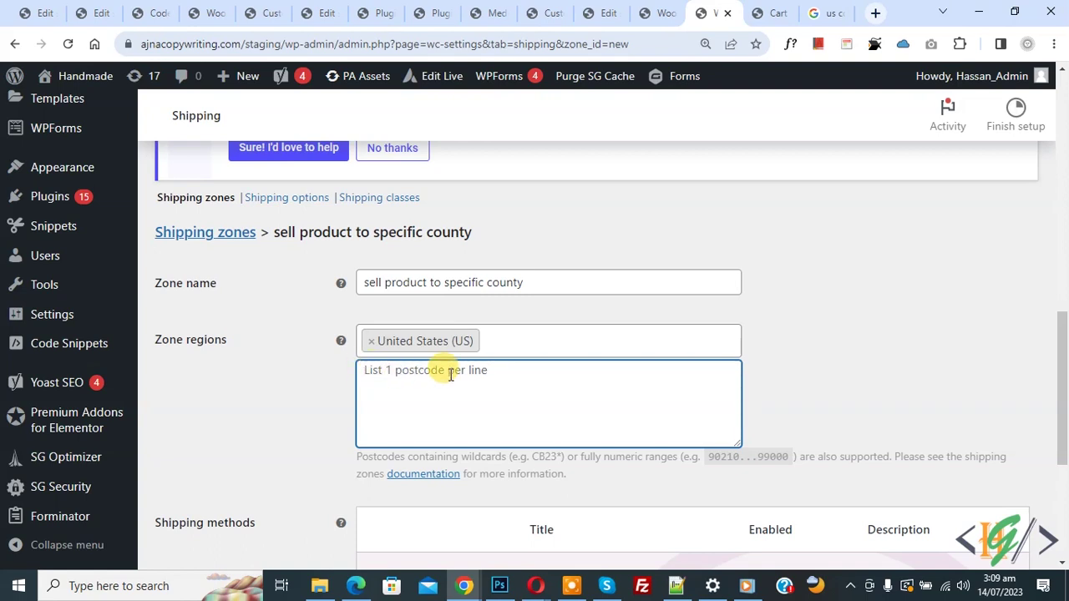
Enter postcodes 31217 and 31218 on separate lines and save the zone.
key("ctrl+z")
type("31217")
key("Return")
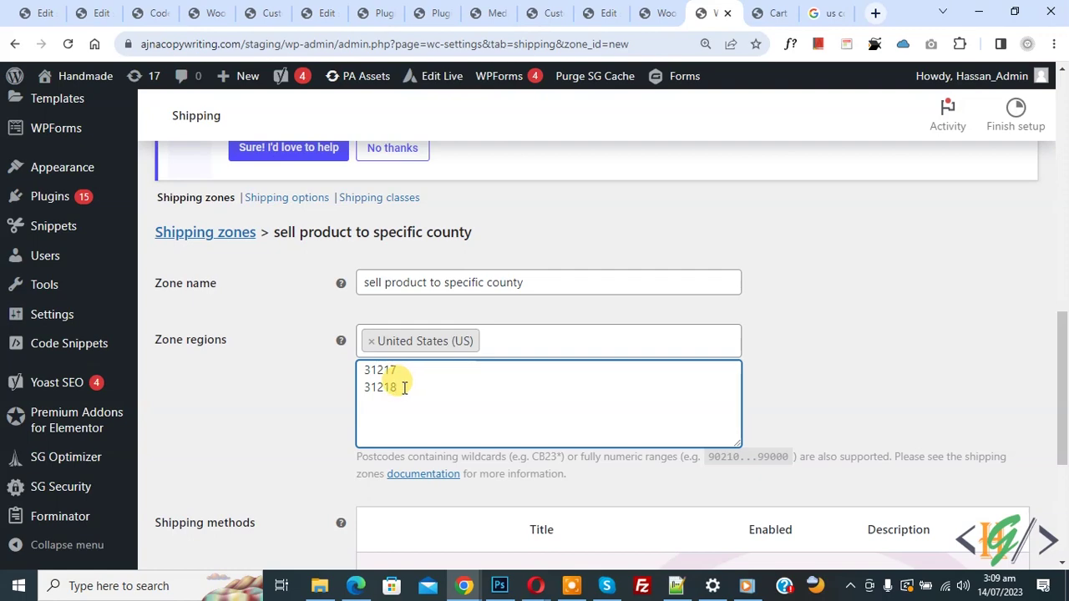
left_click(310, 370)
scroll(310, 370, "down", 4)
left_click(229, 433)
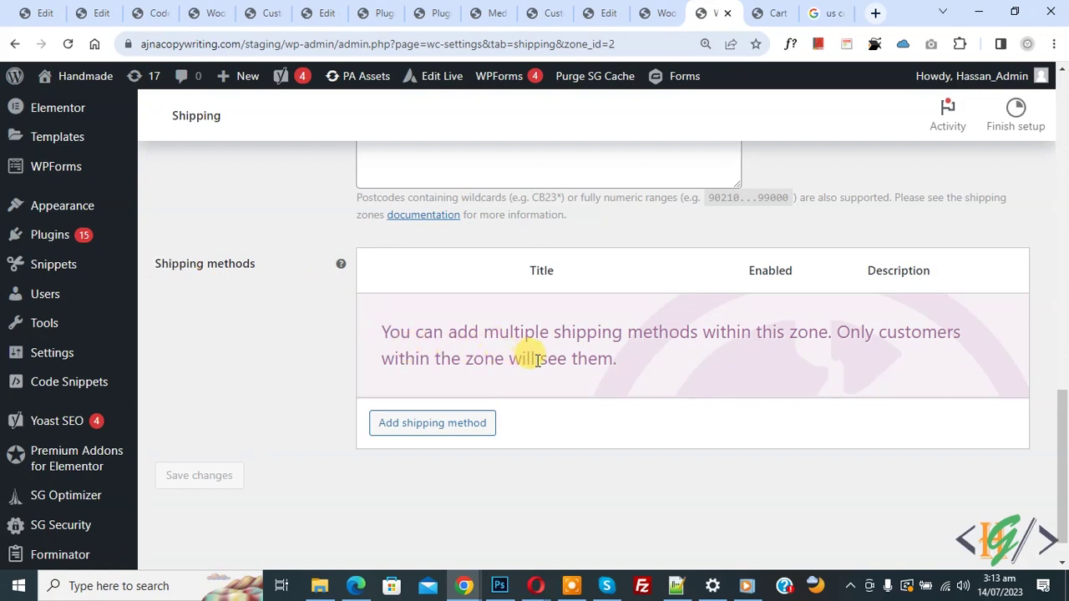
Add Free shipping as the zone's shipping method.
left_click(439, 424)
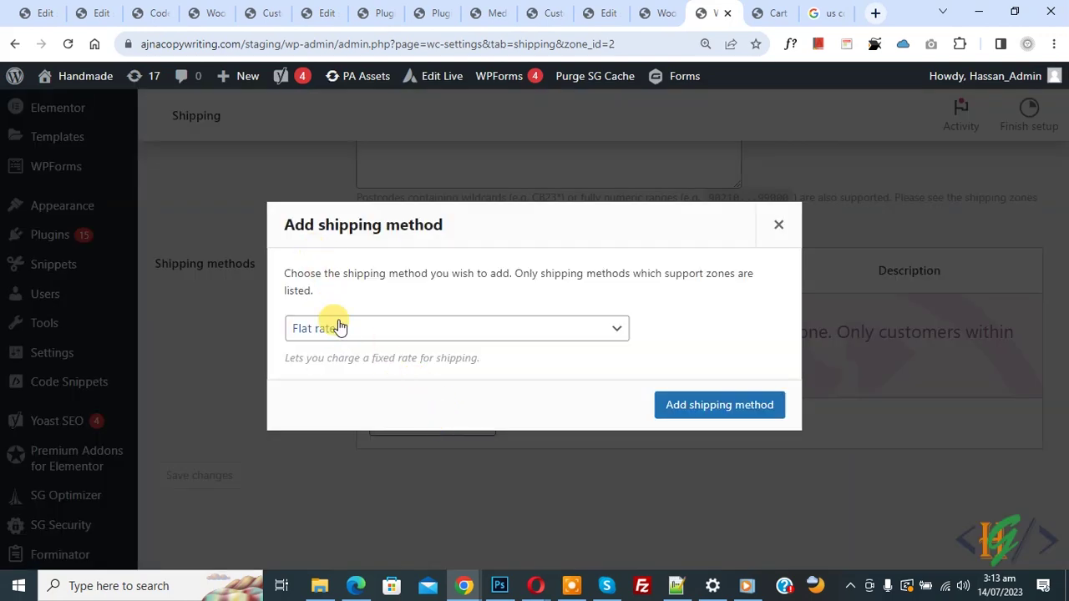
left_click(388, 334)
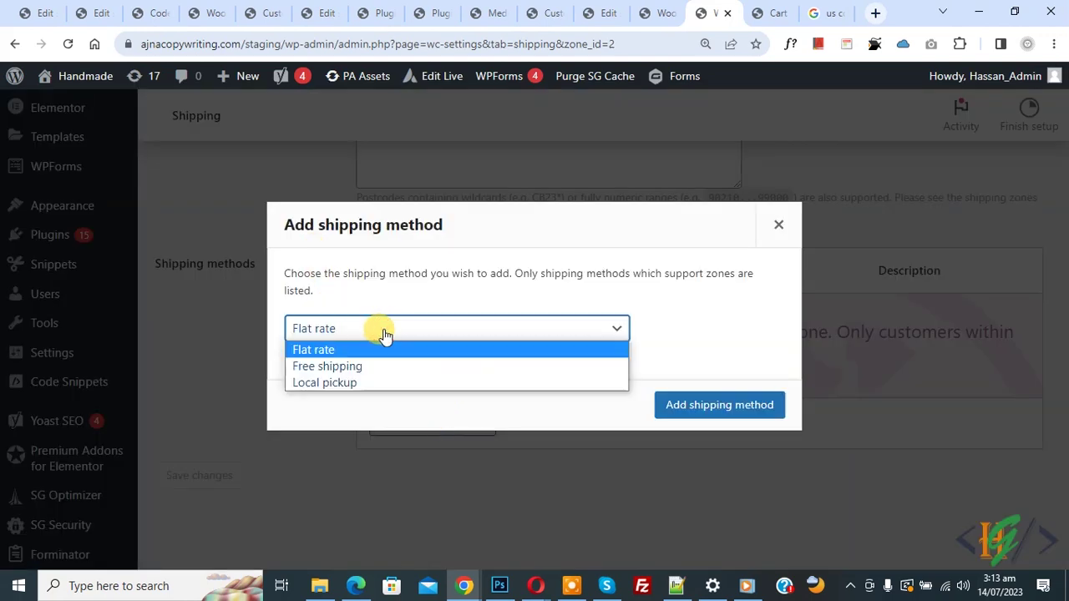
left_click(354, 368)
left_click(708, 408)
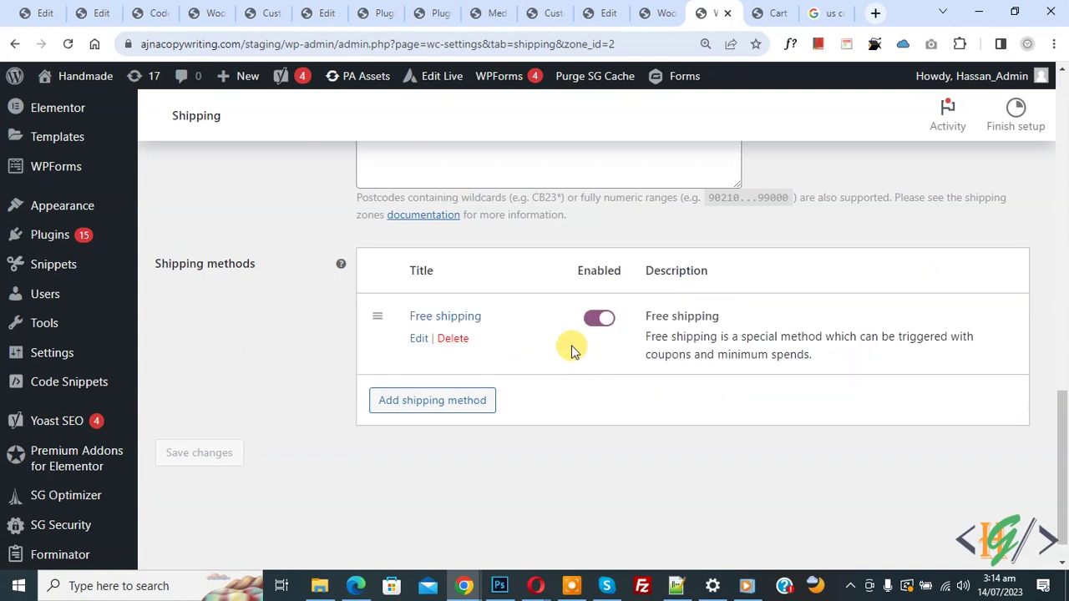
Add a Flat rate shipping method to the zone.
left_click(462, 402)
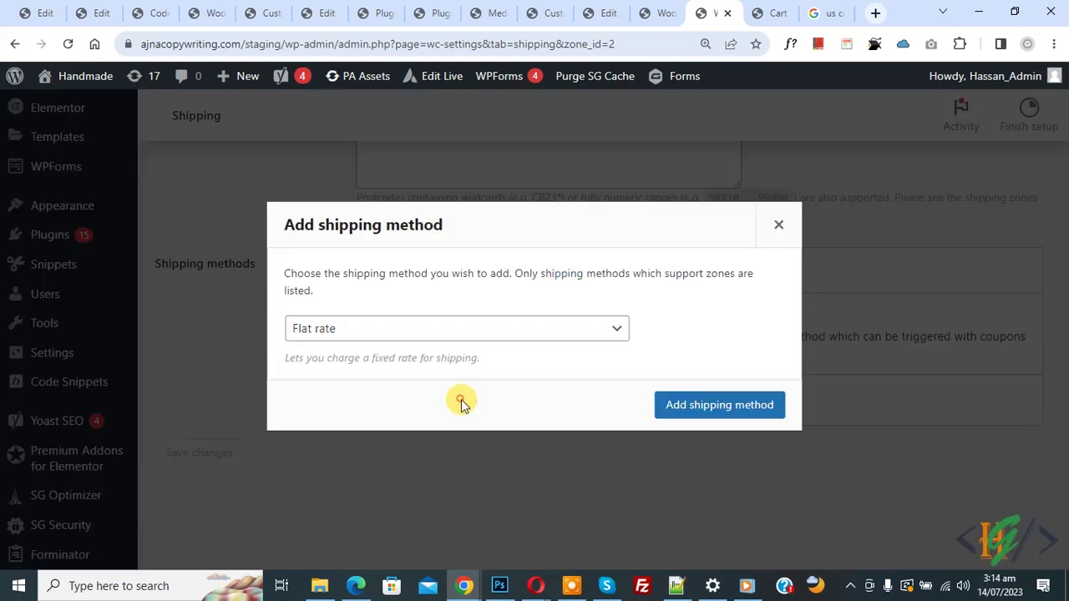
left_click(364, 334)
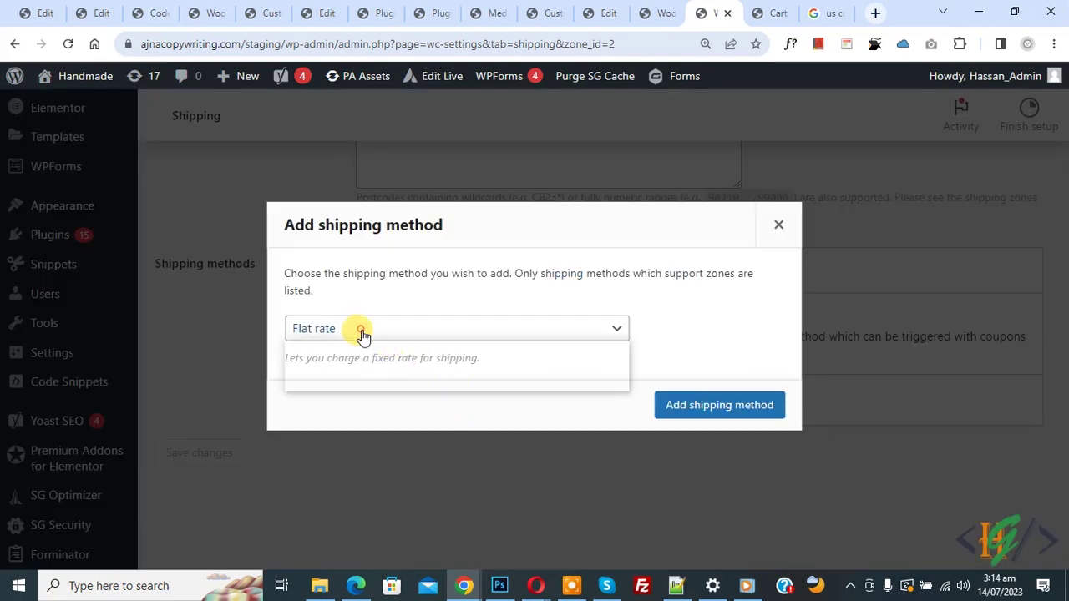
left_click(381, 353)
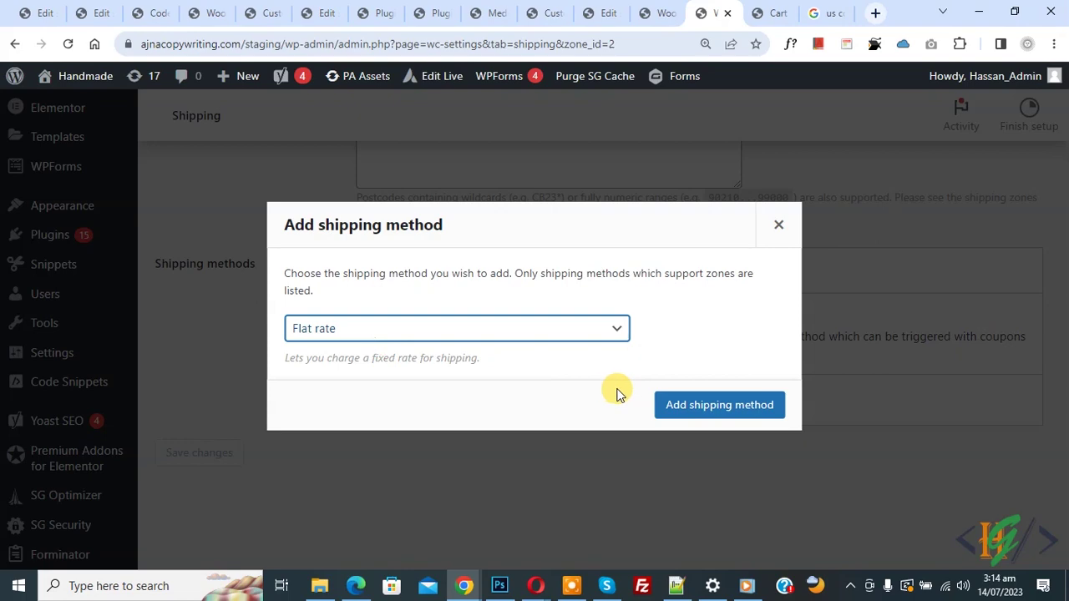
left_click(685, 405)
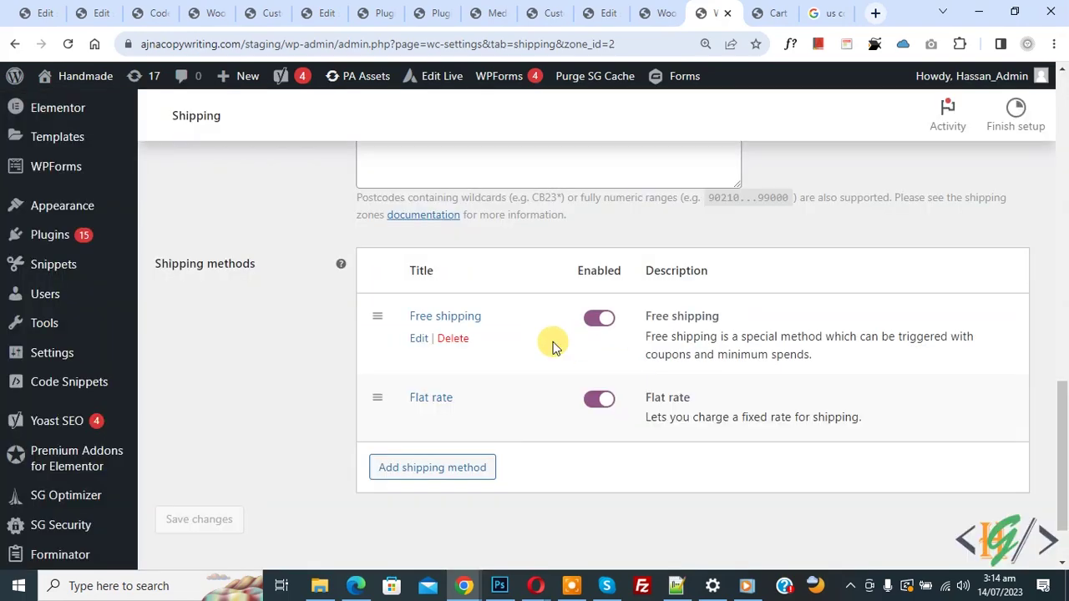
Edit the Flat rate method: keep tax status Taxable, set cost 10, and save.
mouse_move(520, 384)
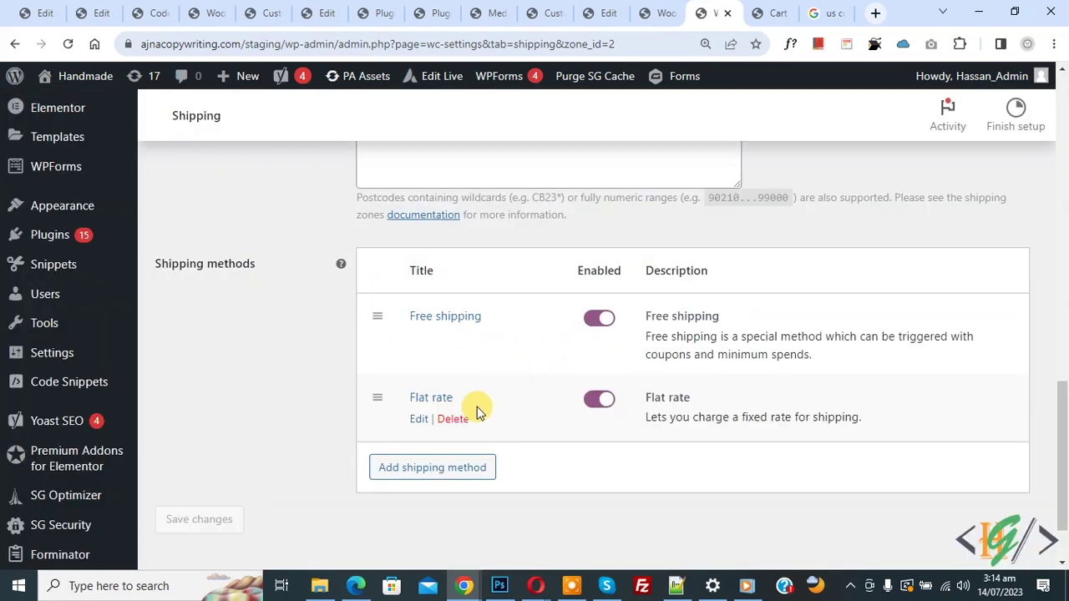
left_click(418, 419)
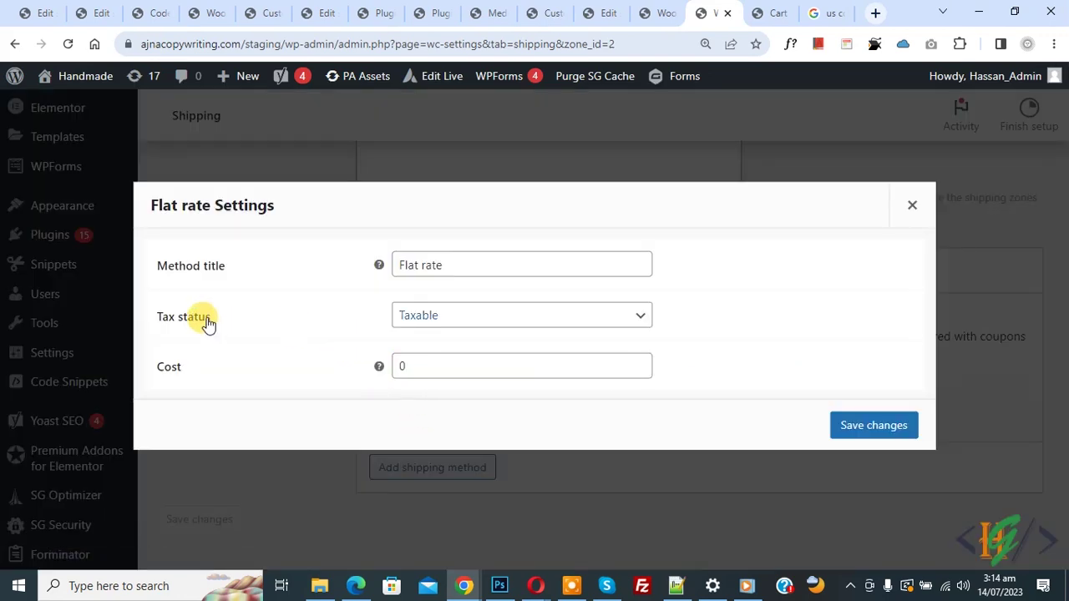
double_click(443, 269)
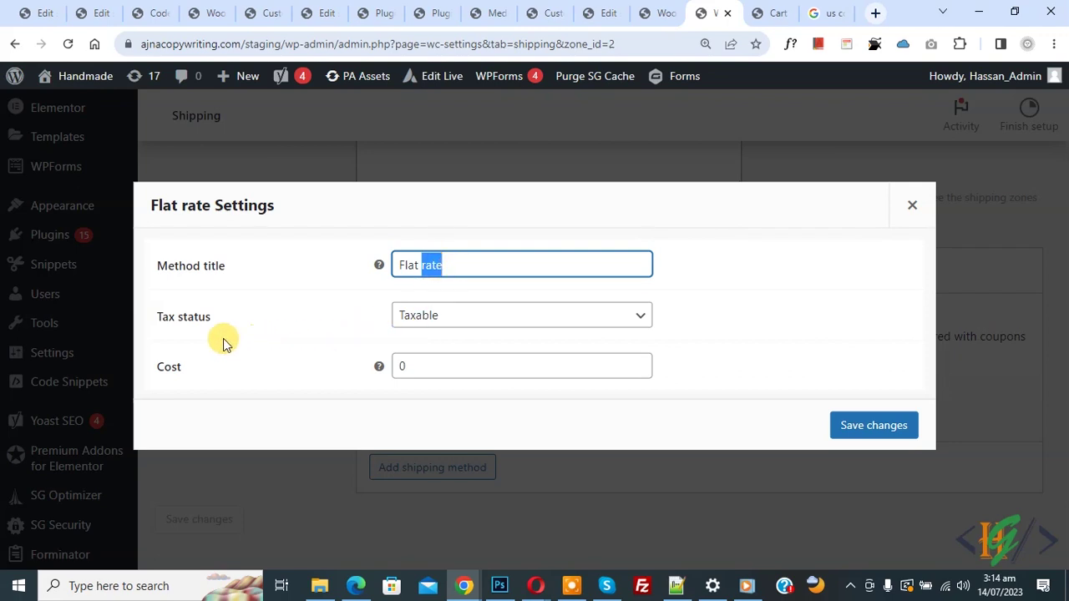
left_click(430, 318)
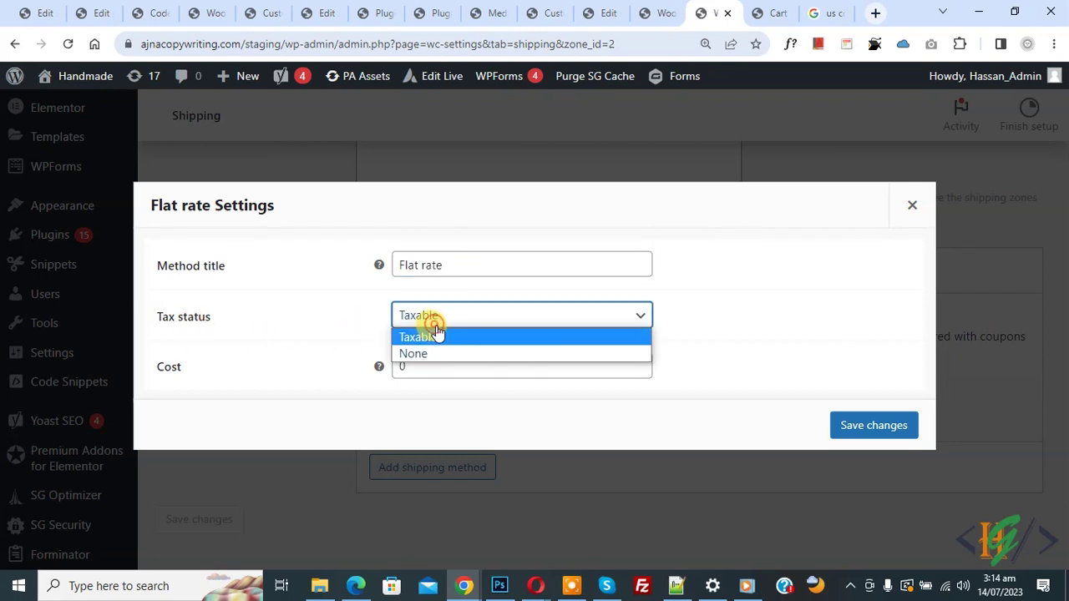
left_click(371, 330)
left_click(399, 366)
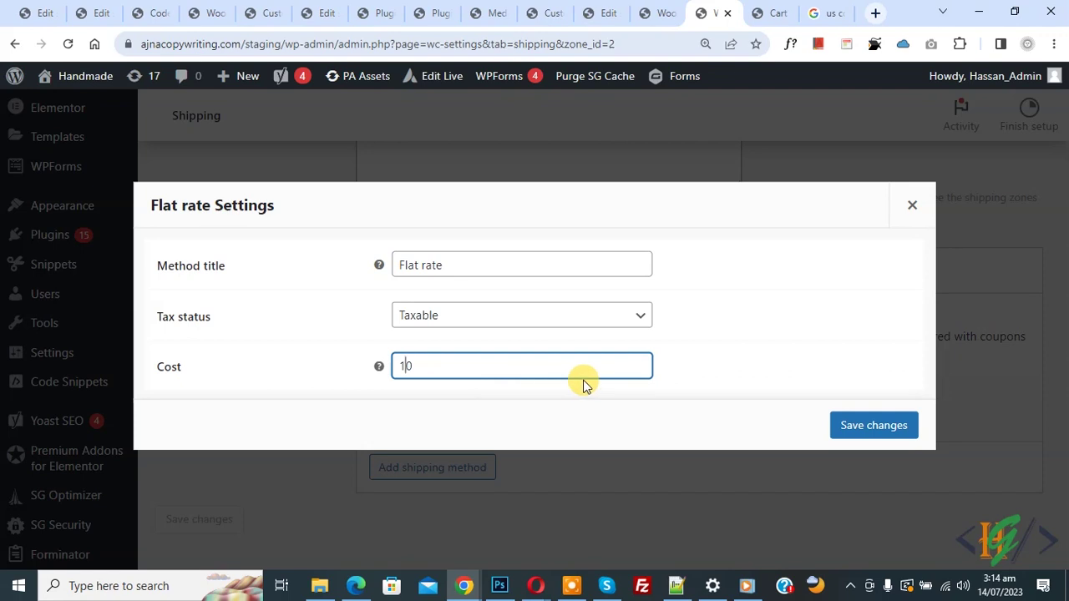
left_click(877, 423)
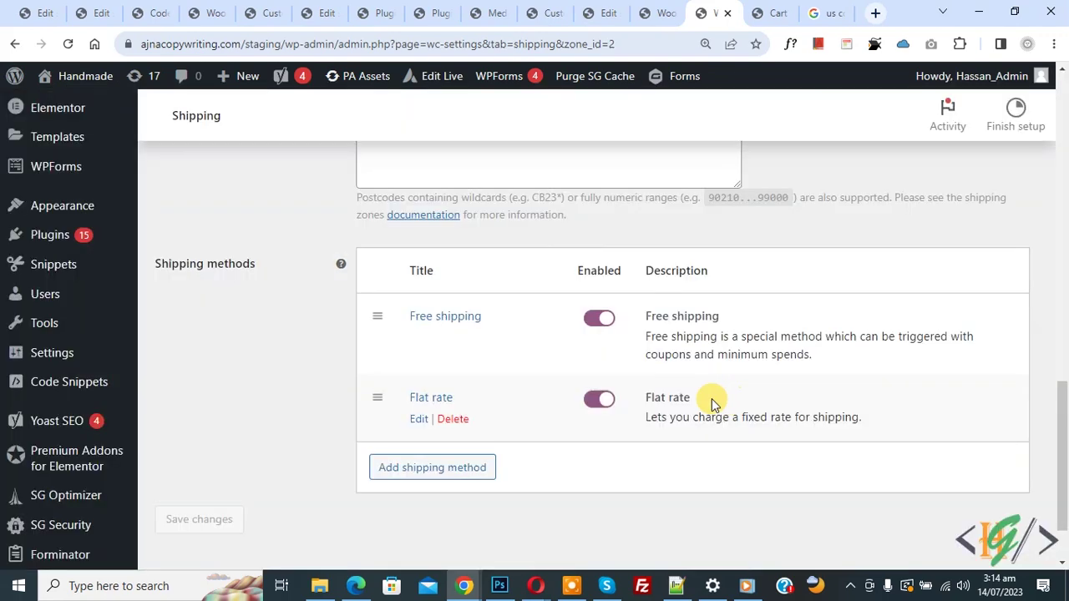
left_click(415, 472)
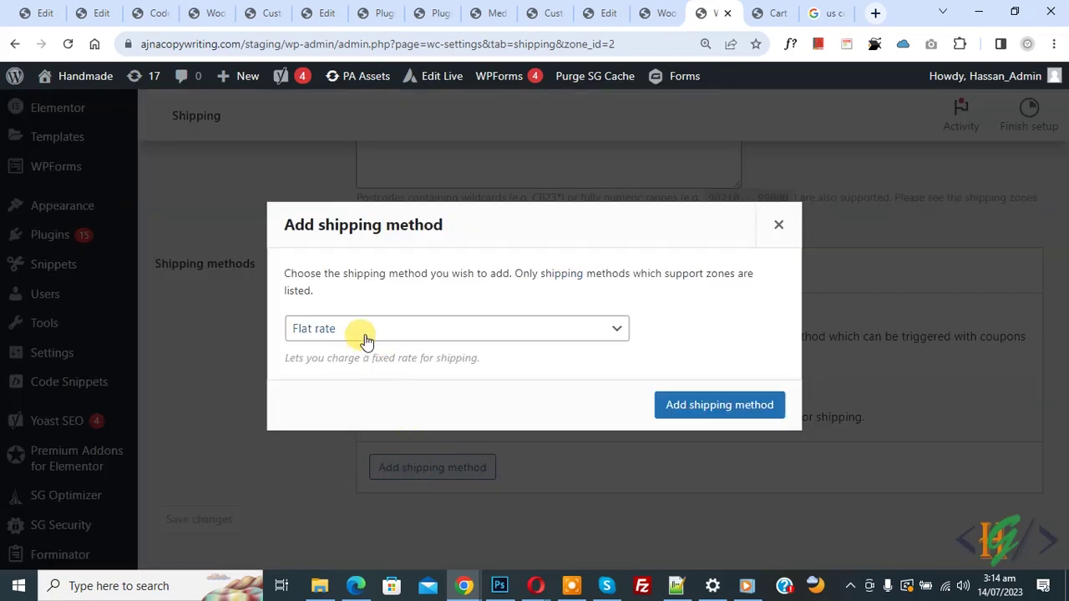
Add Local pickup, then disable Local pickup and Free shipping, leaving only Flat rate enabled.
left_click(365, 330)
left_click(363, 381)
left_click(700, 415)
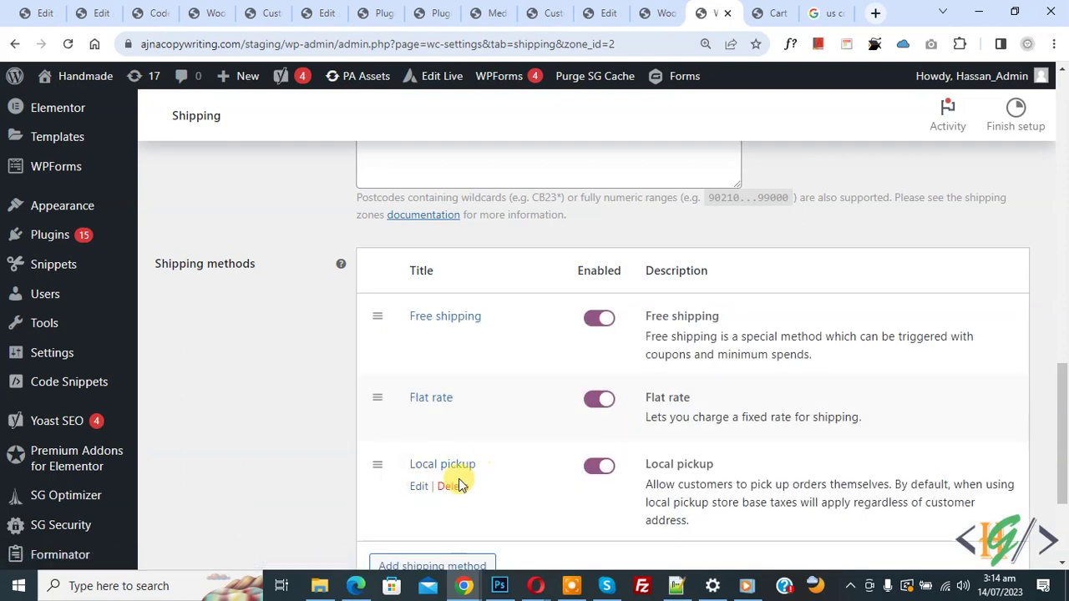
left_click(420, 487)
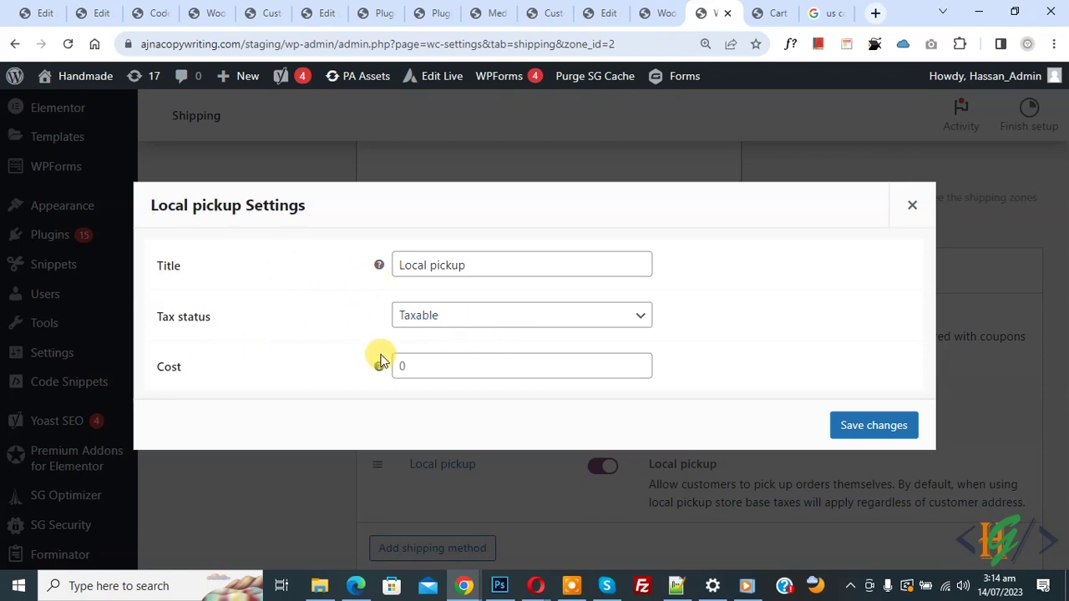
left_click(908, 207)
left_click(598, 466)
left_click(601, 319)
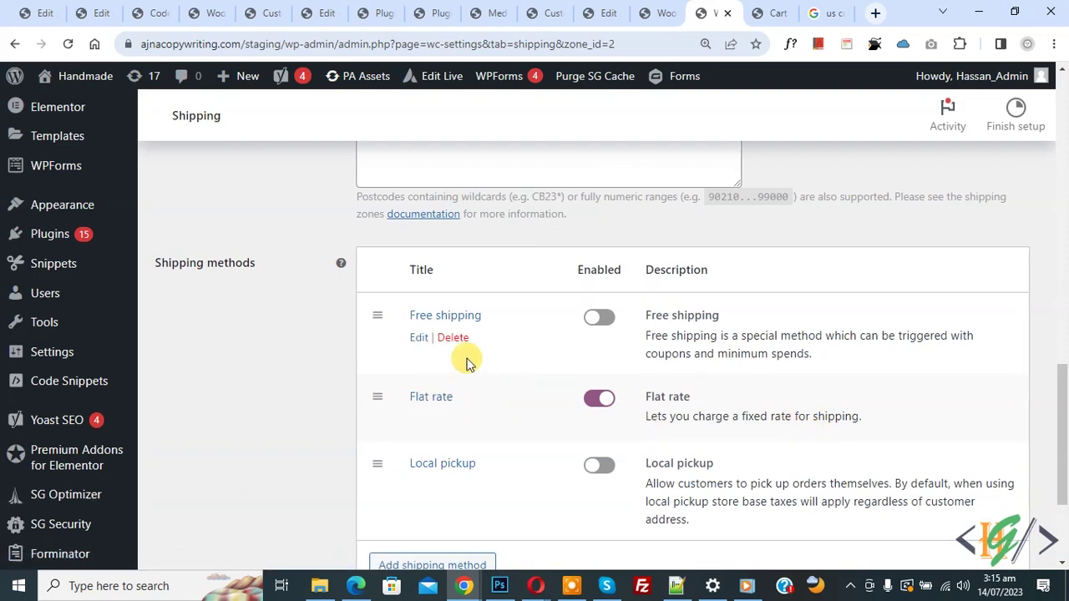
Save the shipping zone and reload the storefront cart page.
scroll(461, 363, "down", 2)
left_click(227, 461)
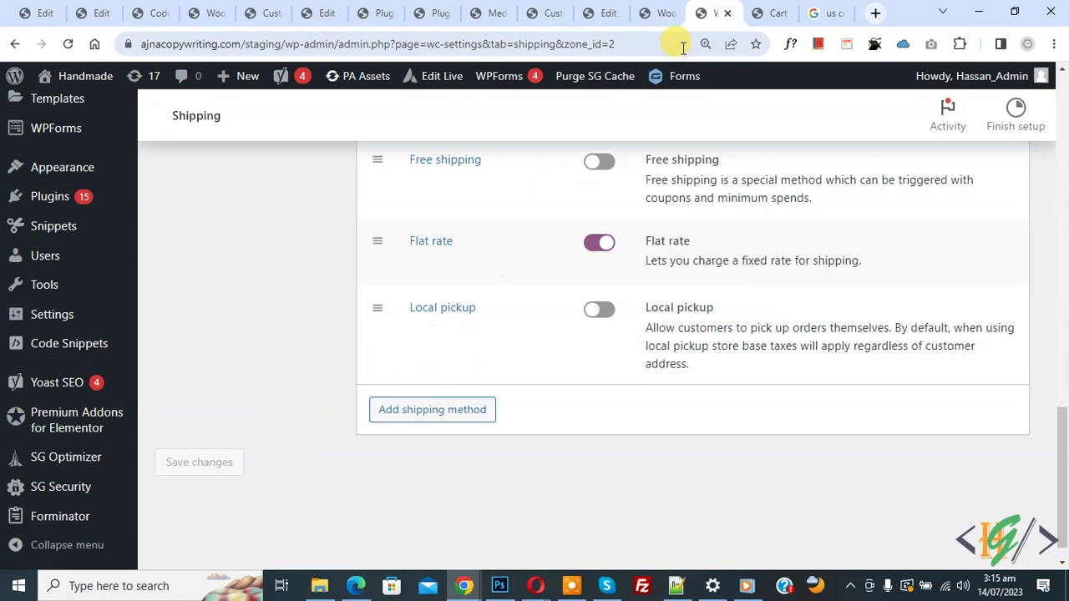
left_click(756, 10)
left_click(68, 43)
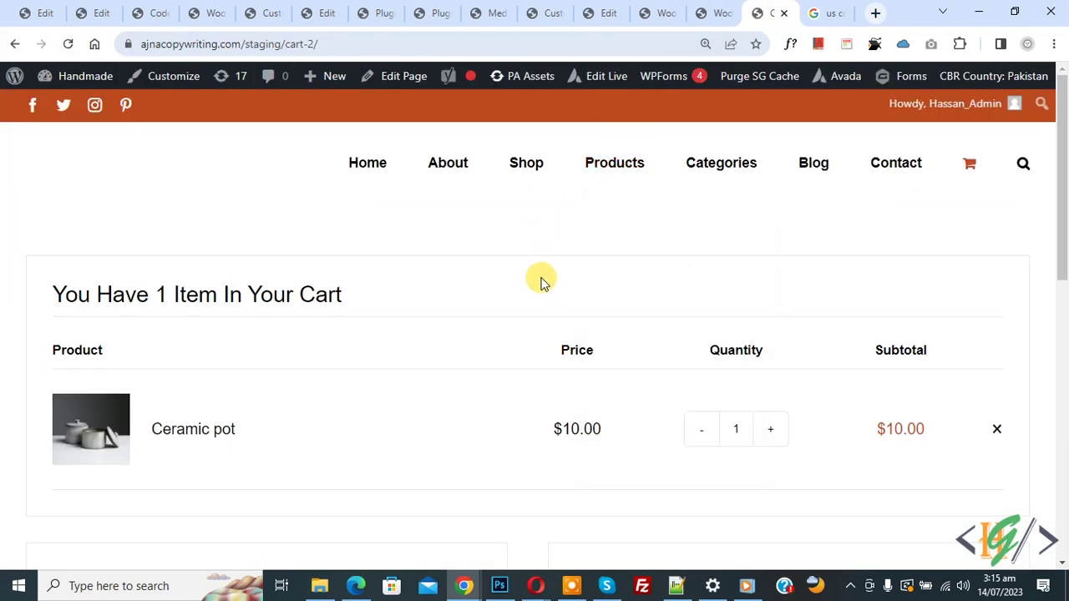
Proceed from the cart with the Ceramic pot to checkout and scroll the billing form.
scroll(601, 382, "down", 3)
scroll(600, 378, "down", 1)
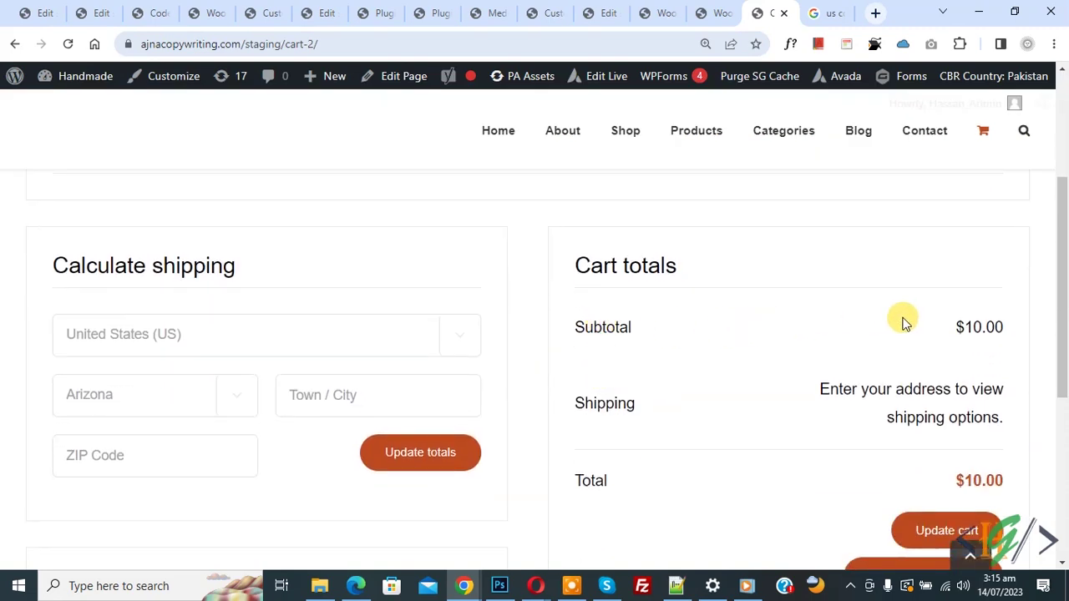
scroll(860, 324, "down", 1)
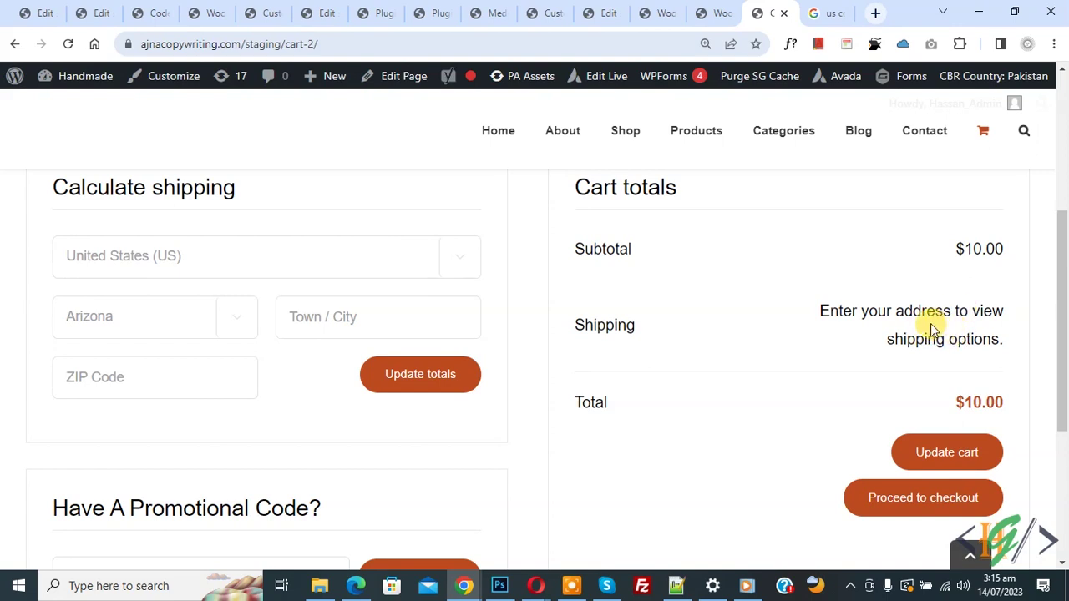
scroll(847, 310, "down", 2)
left_click(891, 346)
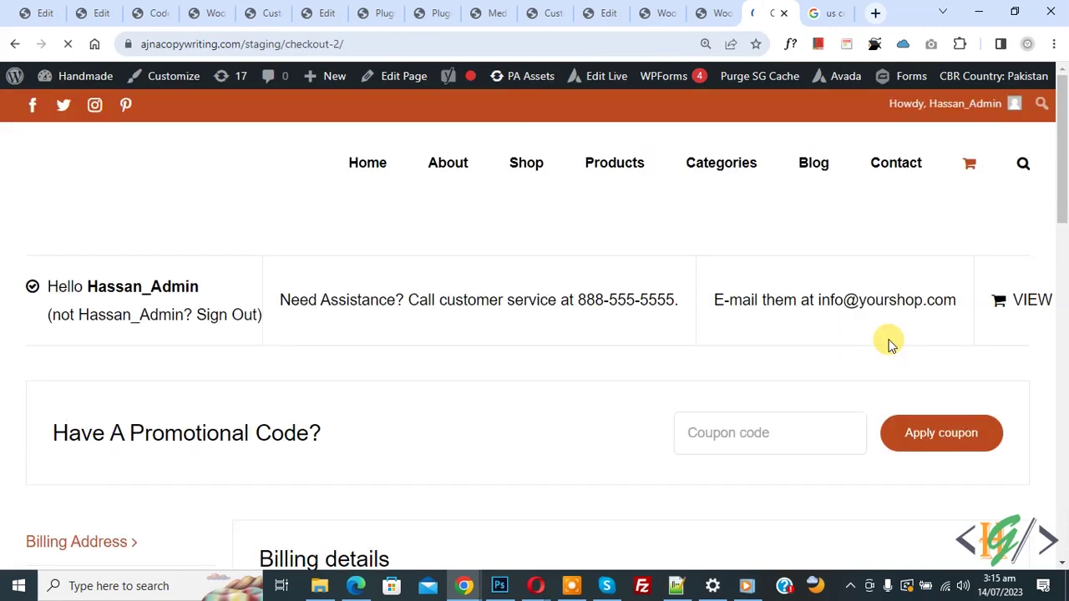
left_click_drag(1062, 194, 1065, 431)
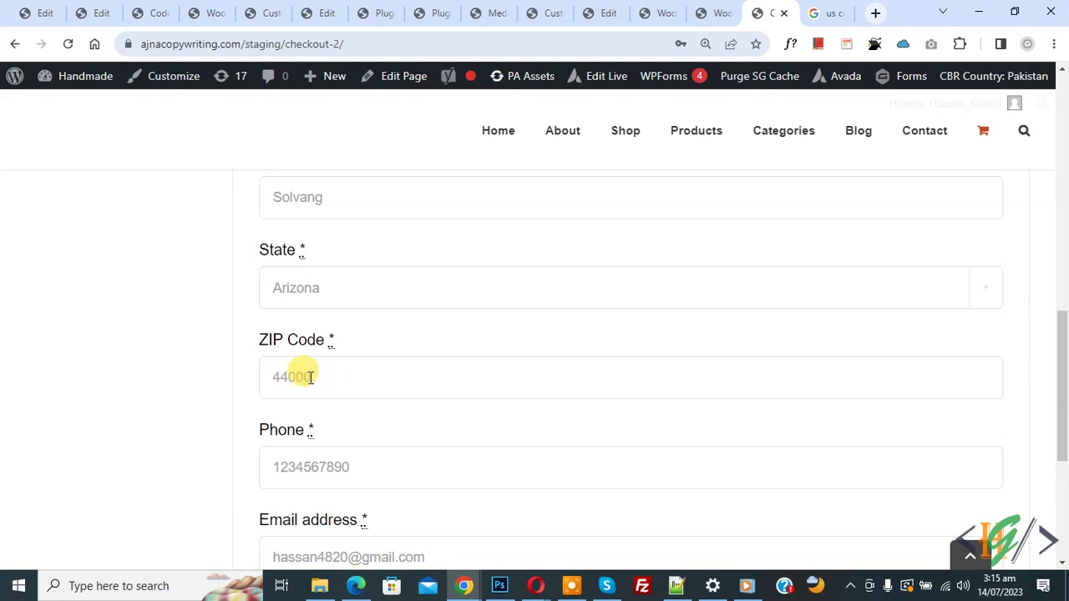
left_click_drag(1063, 384, 1063, 450)
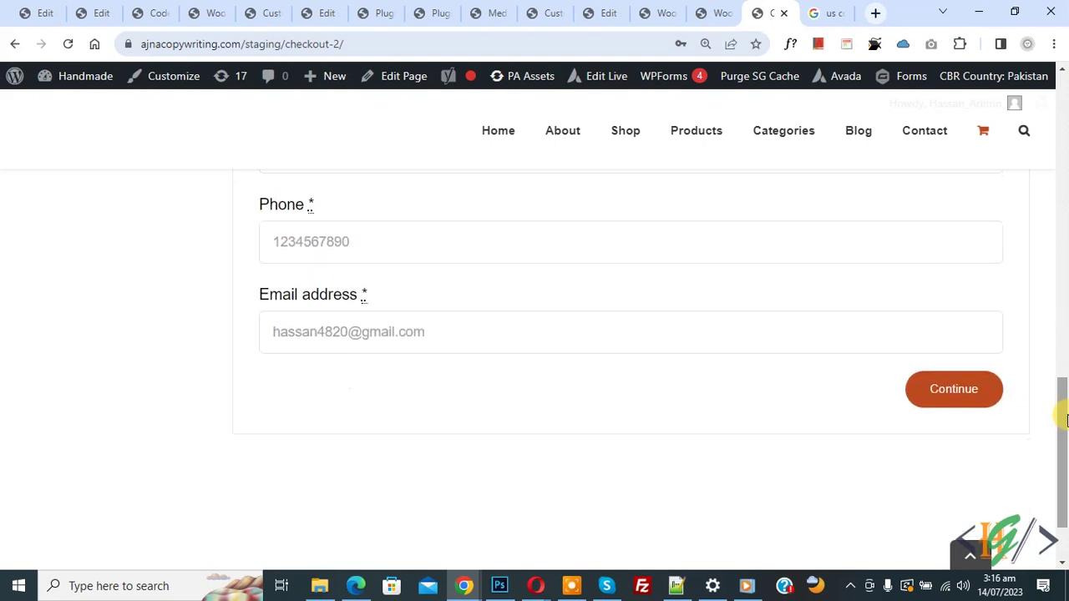
Advance checkout past billing to review, where no shipping options appear for ZIP 44000.
left_click(948, 403)
left_click(936, 390)
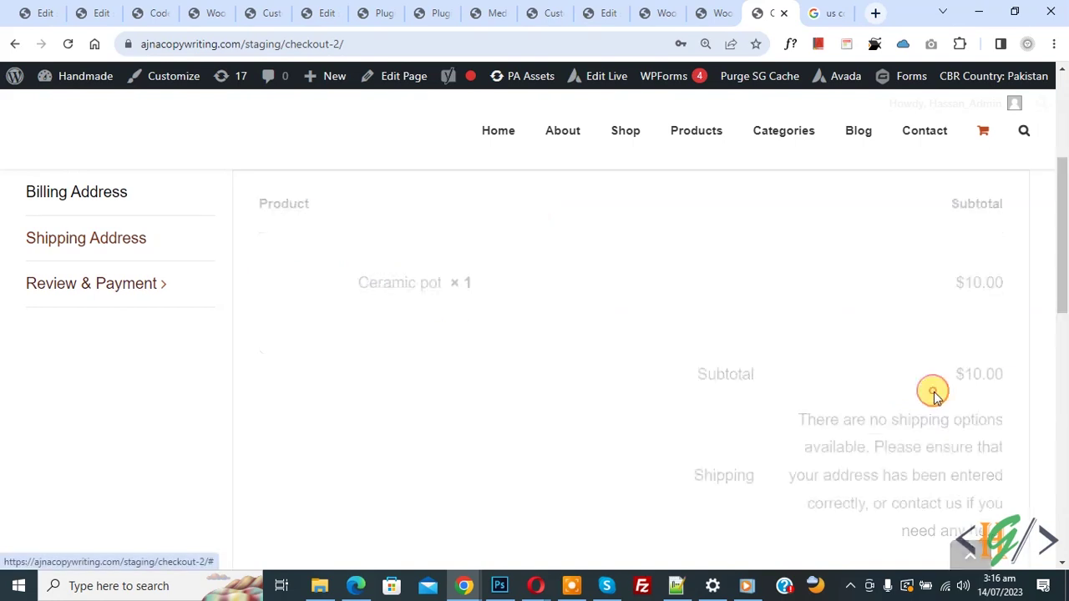
left_click_drag(1063, 238, 1063, 273)
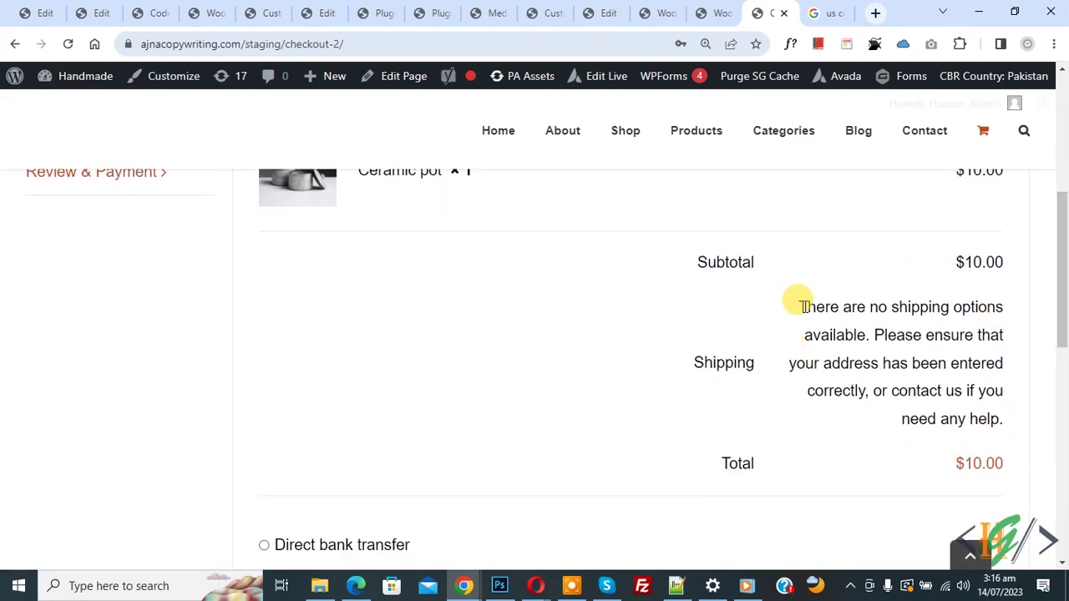
left_click_drag(804, 306, 962, 306)
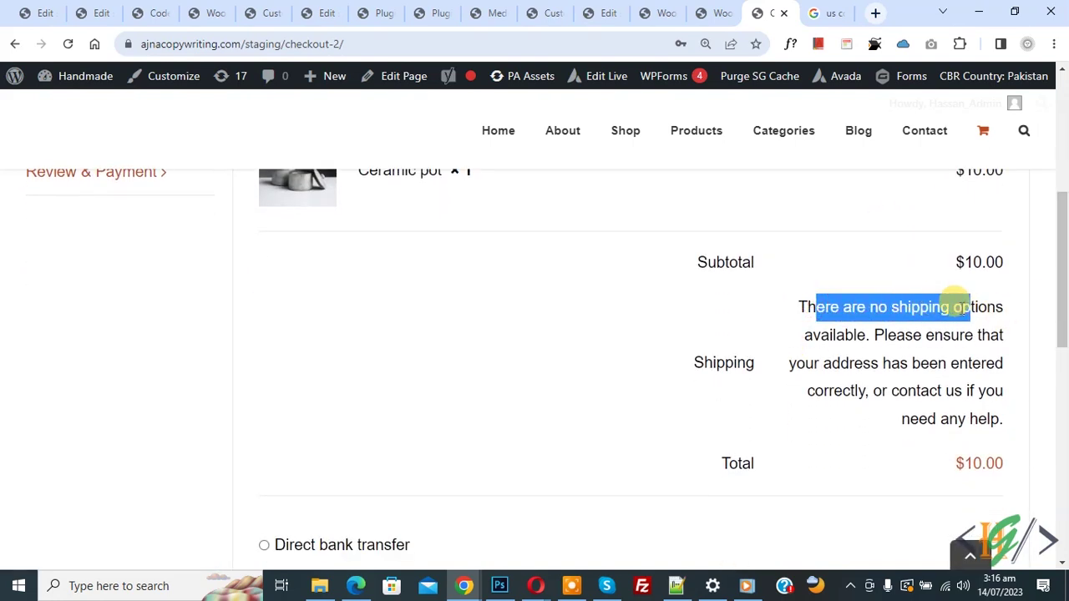
double_click(894, 336)
left_click_drag(916, 338, 904, 367)
left_click_drag(1062, 313, 1062, 442)
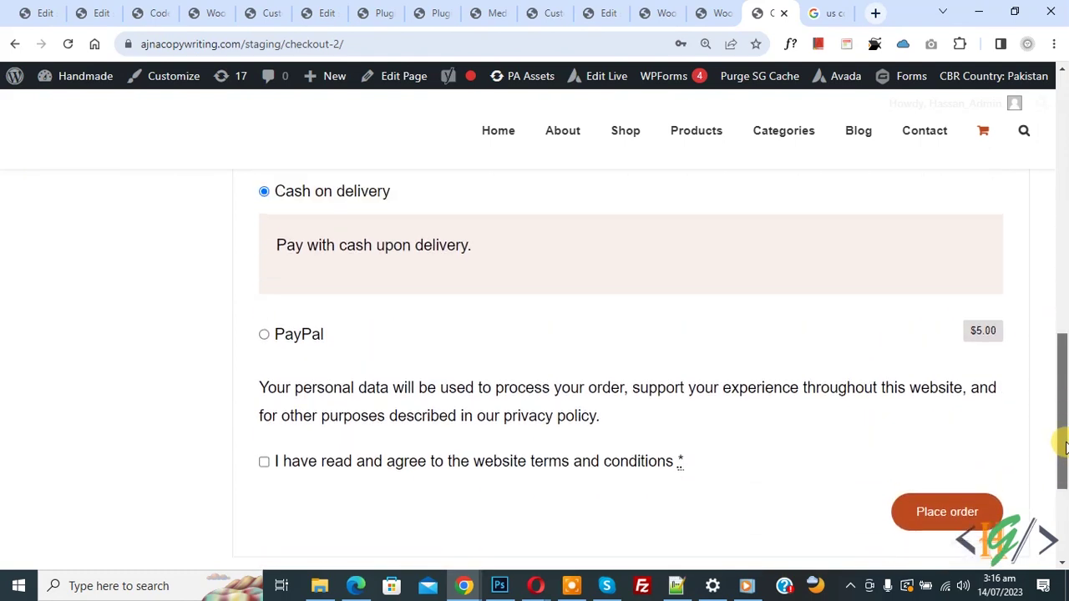
scroll(764, 377, "up", 2)
Choose Check payments, attempt the order, then return to Billing Address after the no-shipping-method error.
left_click(319, 246)
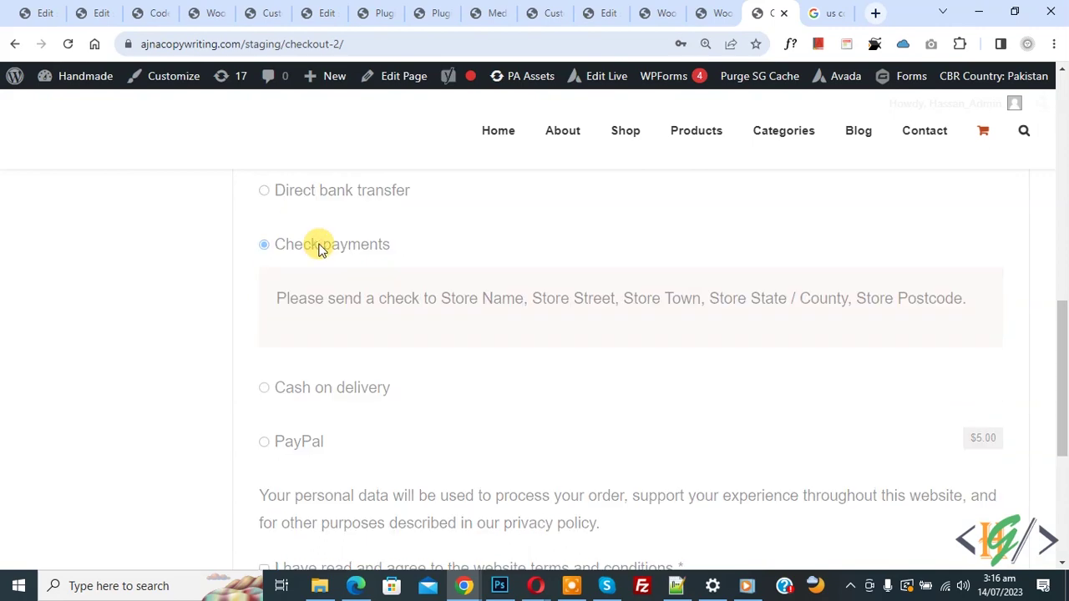
left_click_drag(1064, 349, 1065, 411)
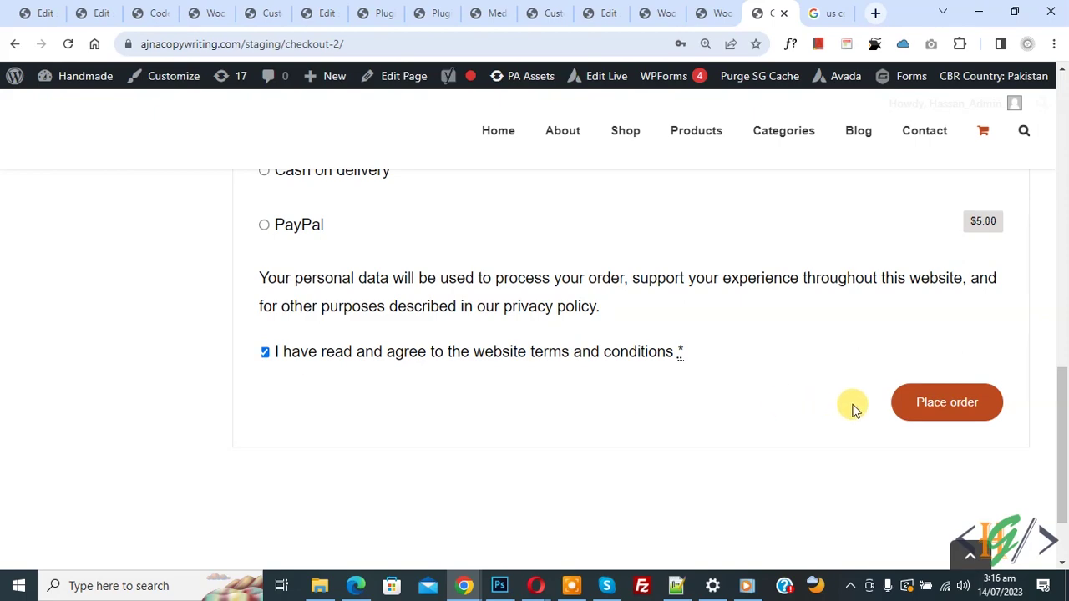
left_click(943, 417)
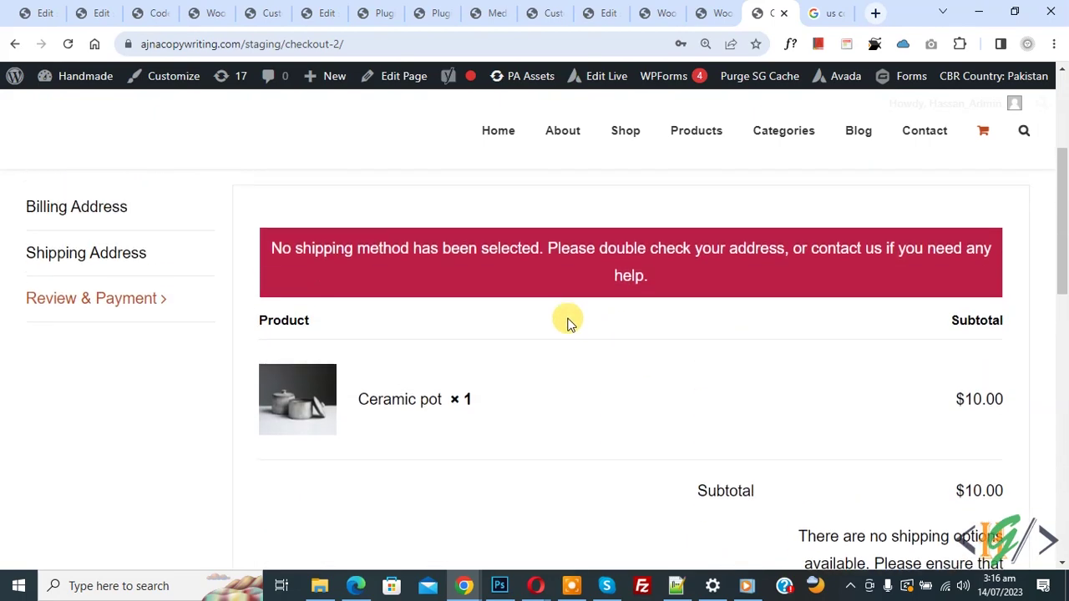
left_click_drag(269, 247, 777, 249)
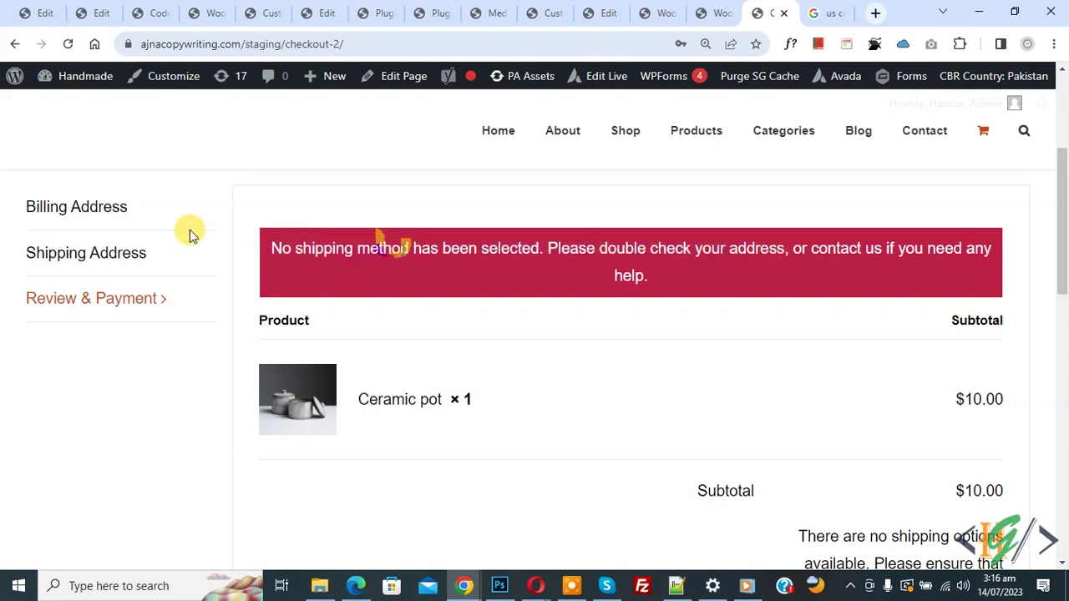
left_click(52, 211)
left_click_drag(1065, 275, 1017, 441)
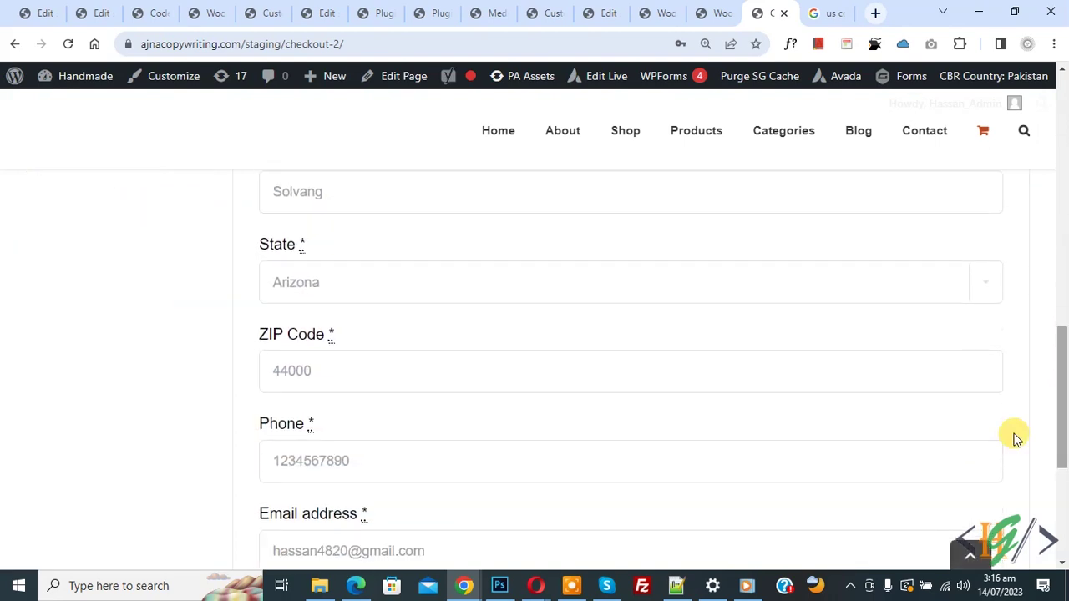
Replace ZIP 44000 with 31217, check it against the zone's postcodes, and continue to shipping.
double_click(440, 371)
type("31217")
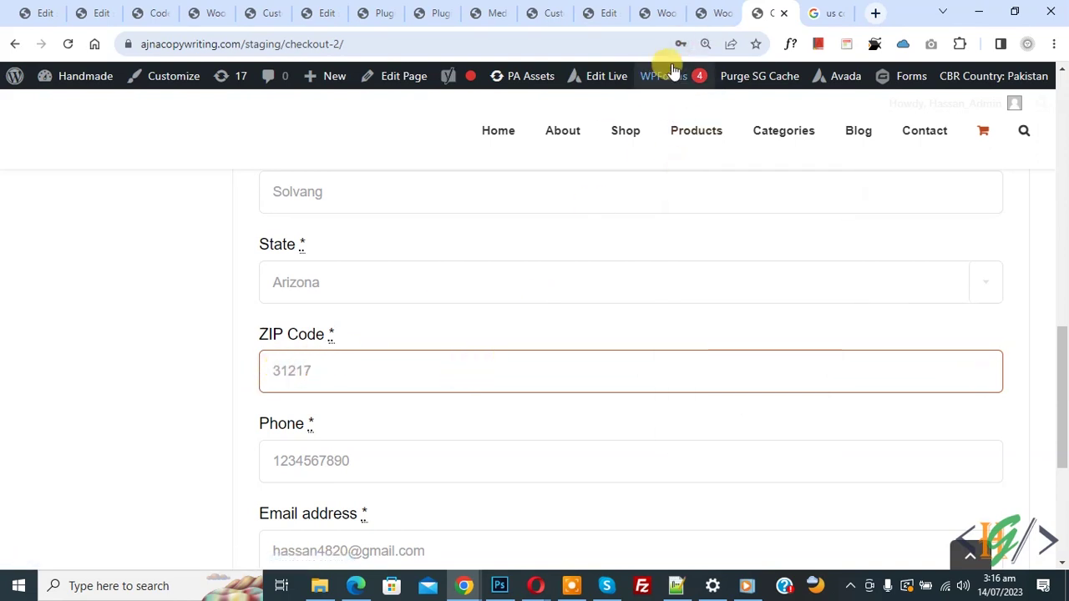
left_click(711, 13)
left_click_drag(1064, 455, 1063, 360)
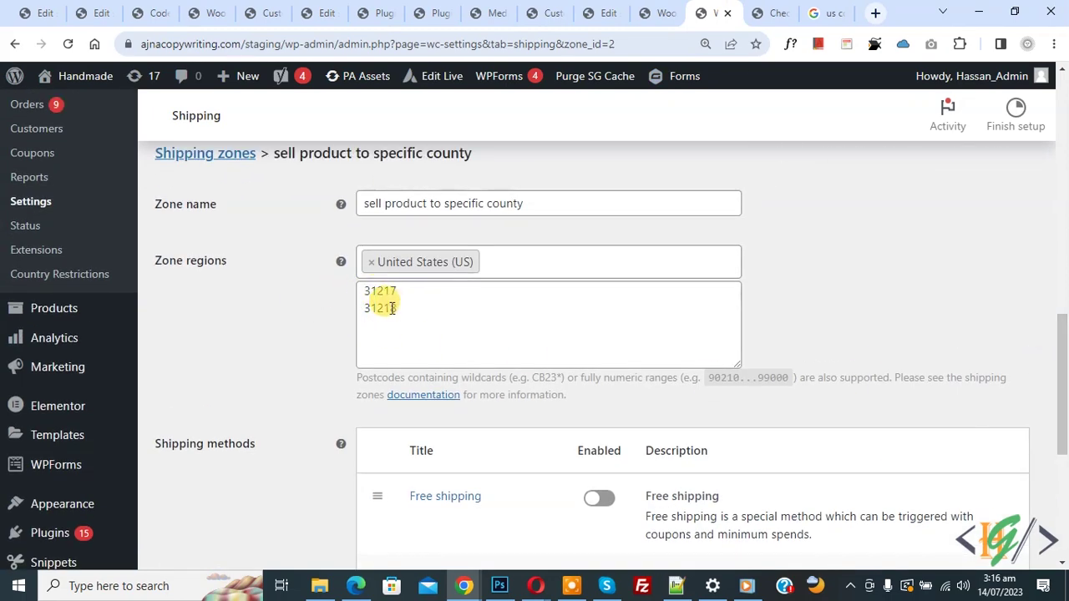
left_click(756, 13)
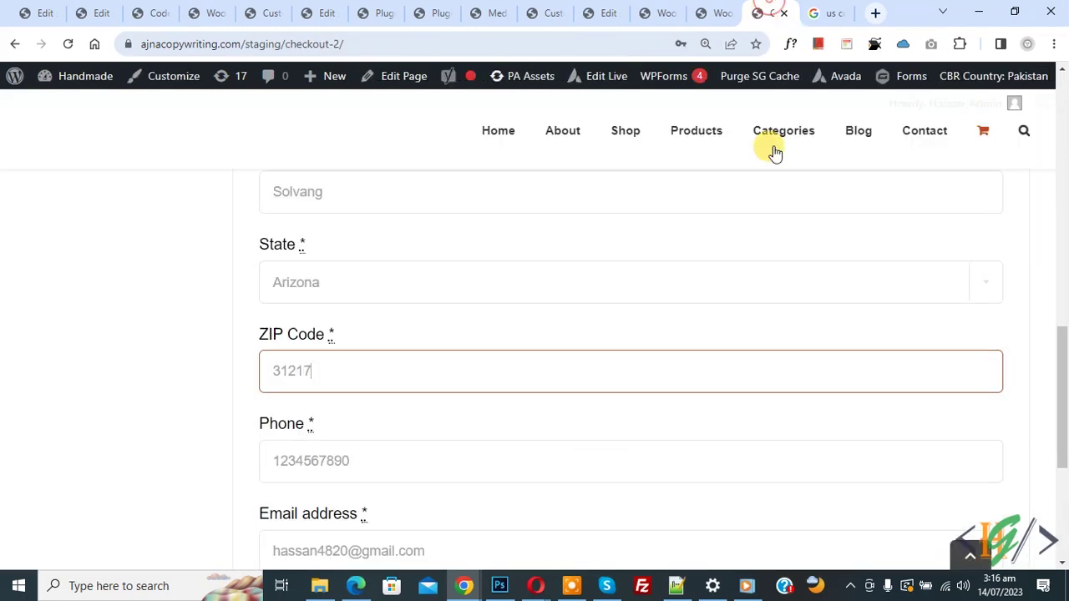
left_click_drag(1063, 367, 1065, 422)
left_click(938, 314)
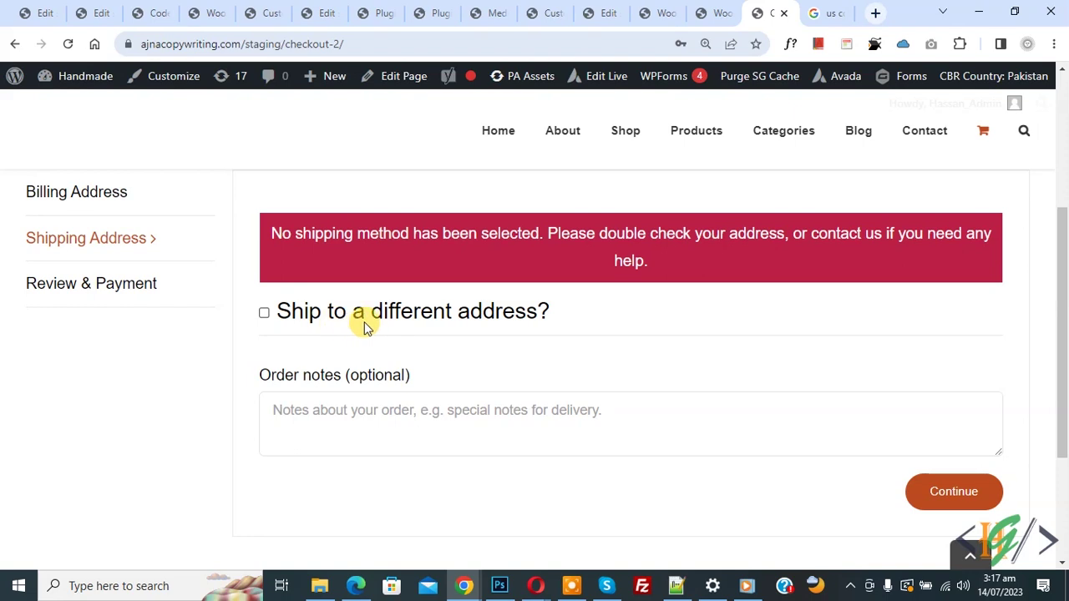
Continue checkout with the $10.00 flat rate and choose Cash on delivery as the payment method.
left_click(951, 490)
scroll(835, 396, "down", 1)
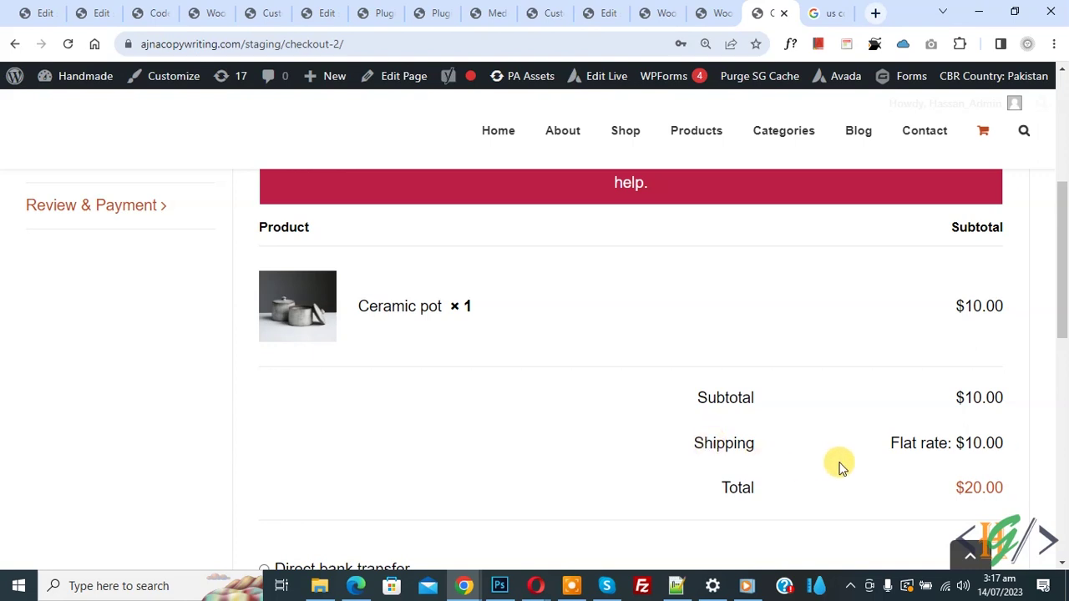
scroll(1064, 388, "down", 5)
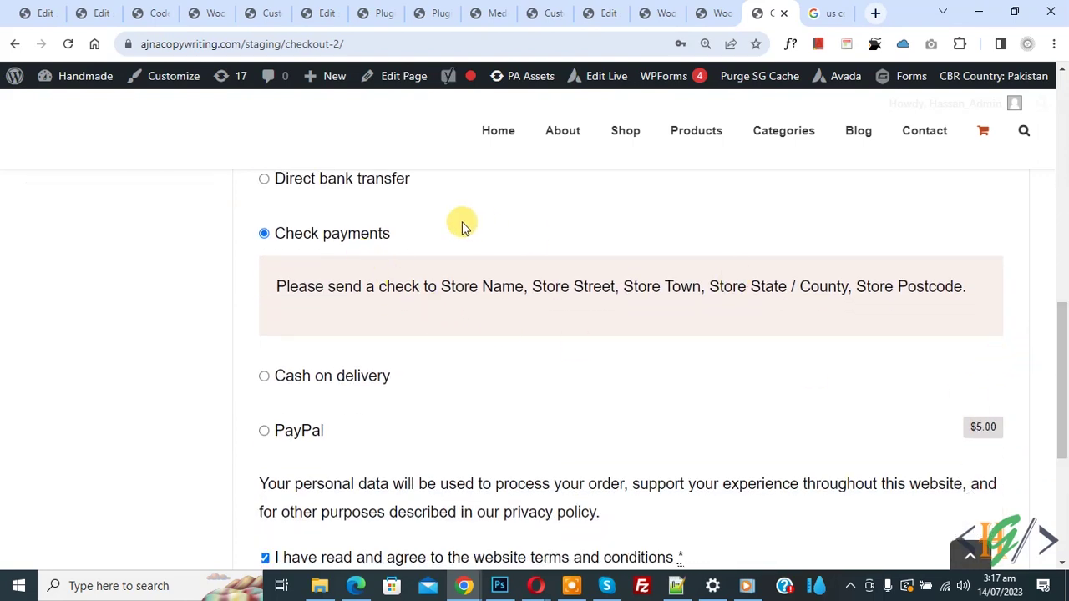
left_click(284, 380)
Place the order, then go back to the zone settings listing postcodes 31217 and 31218.
scroll(317, 382, "down", 3)
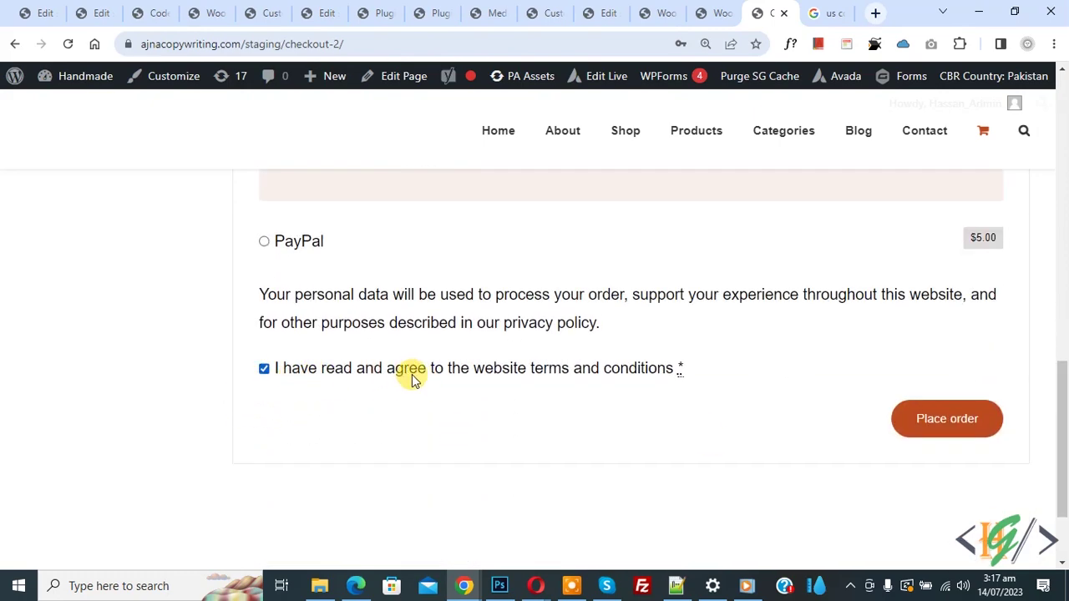
left_click(960, 431)
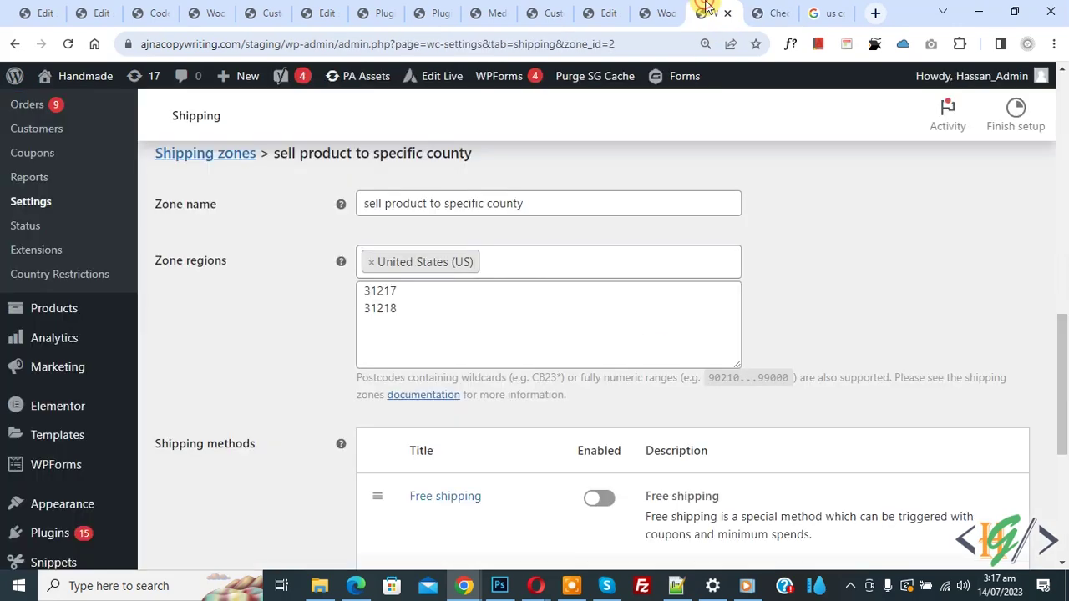
left_click(710, 12)
left_click(454, 315)
left_click_drag(415, 312, 296, 272)
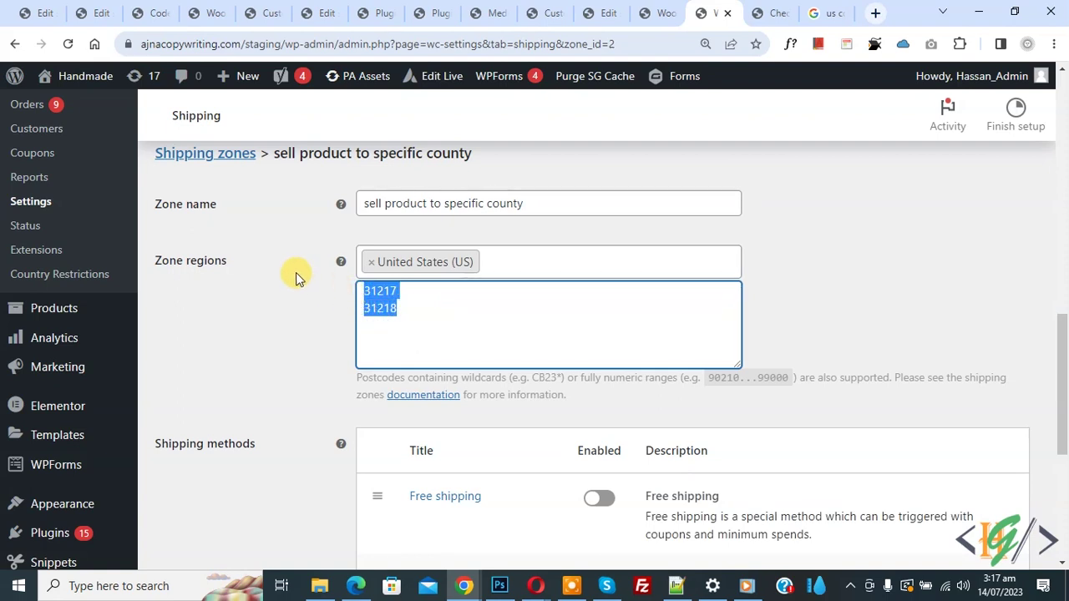
left_click(396, 306)
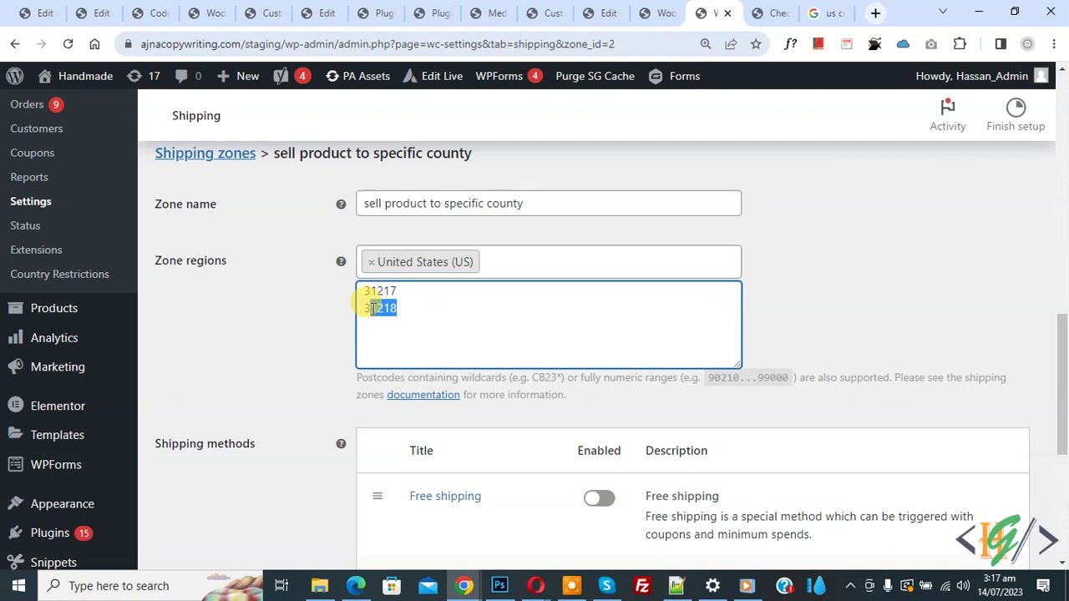
left_click_drag(367, 299, 364, 289)
left_click(419, 312)
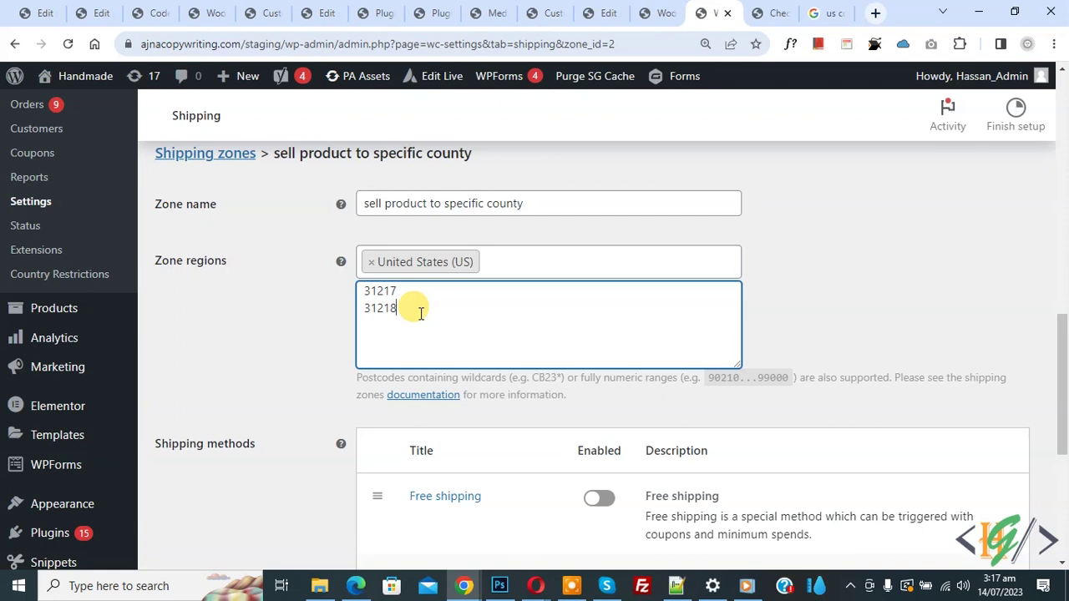
scroll(343, 266, "down", 3)
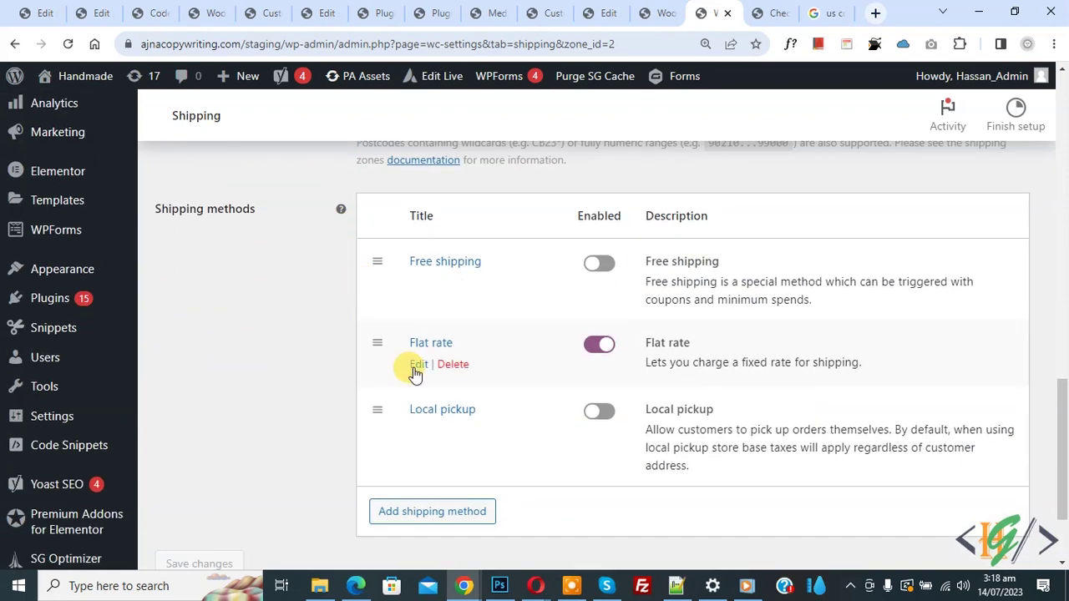
left_click(417, 367)
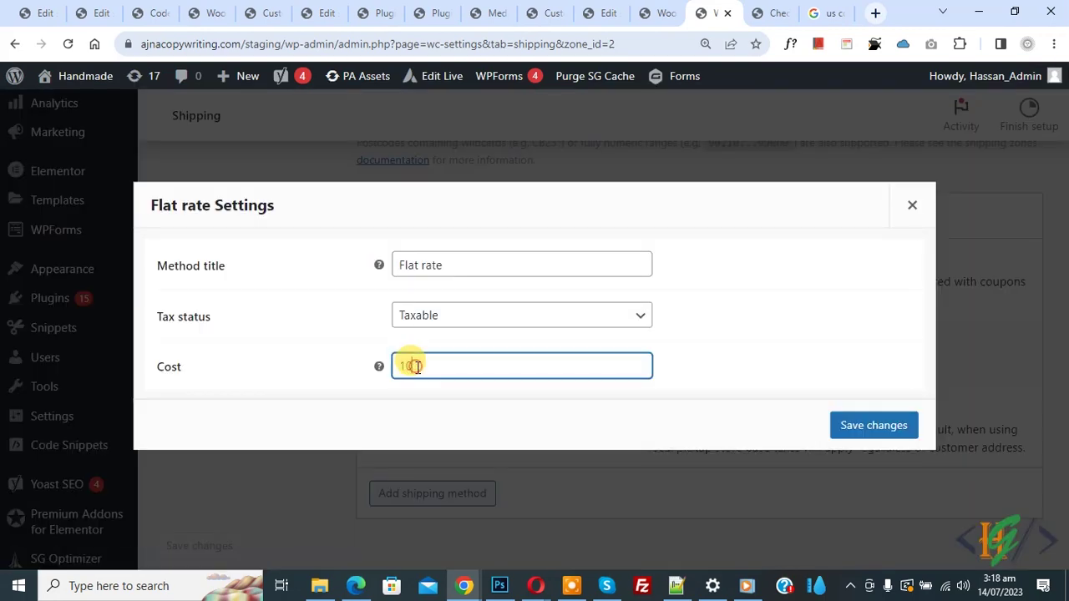
type("0")
left_click(913, 205)
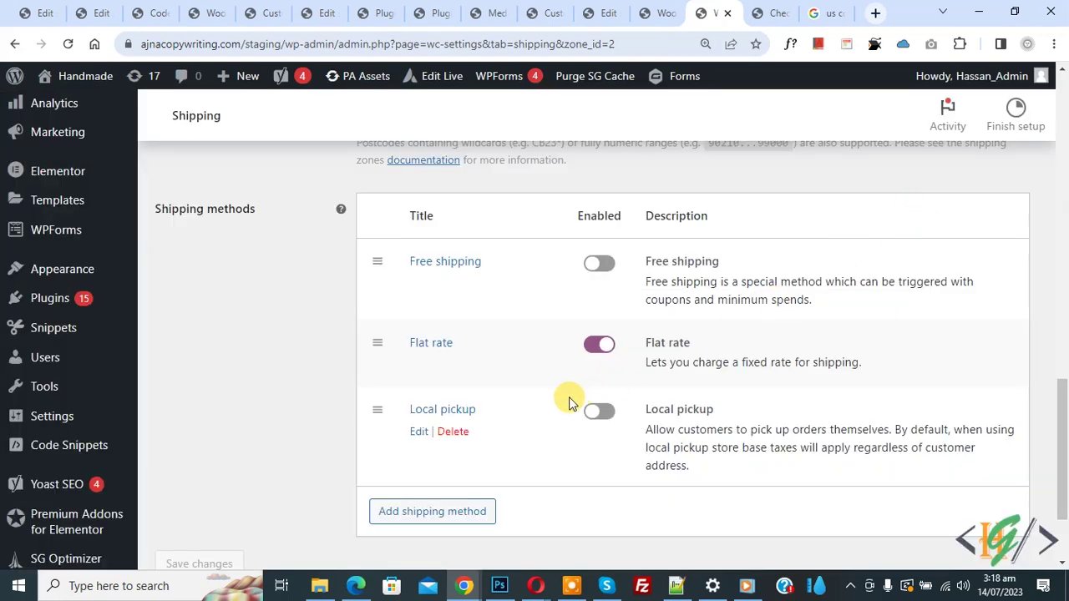
left_click(594, 343)
left_click(598, 344)
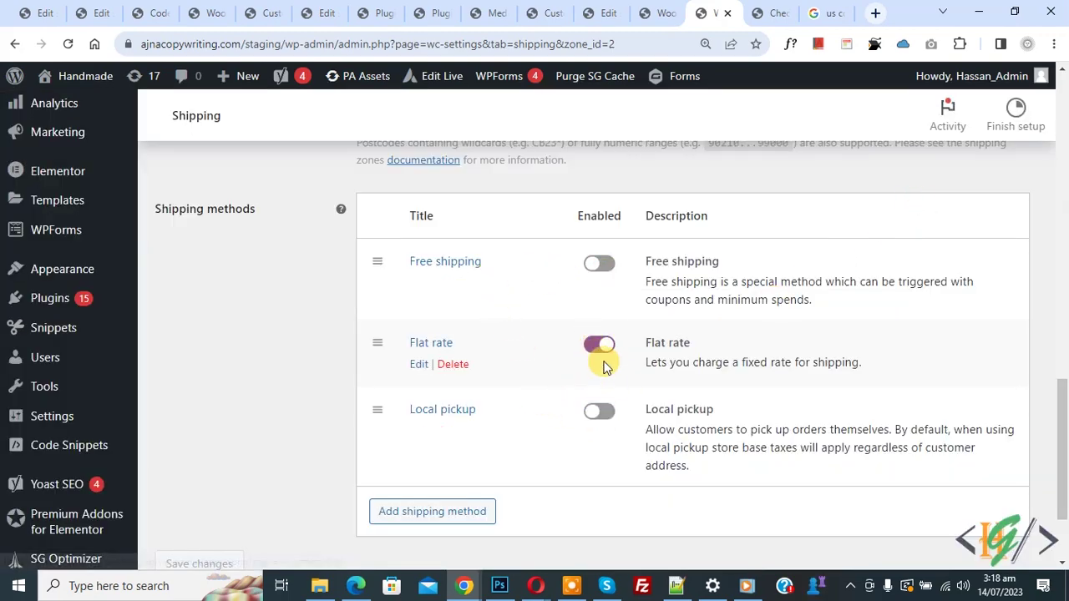